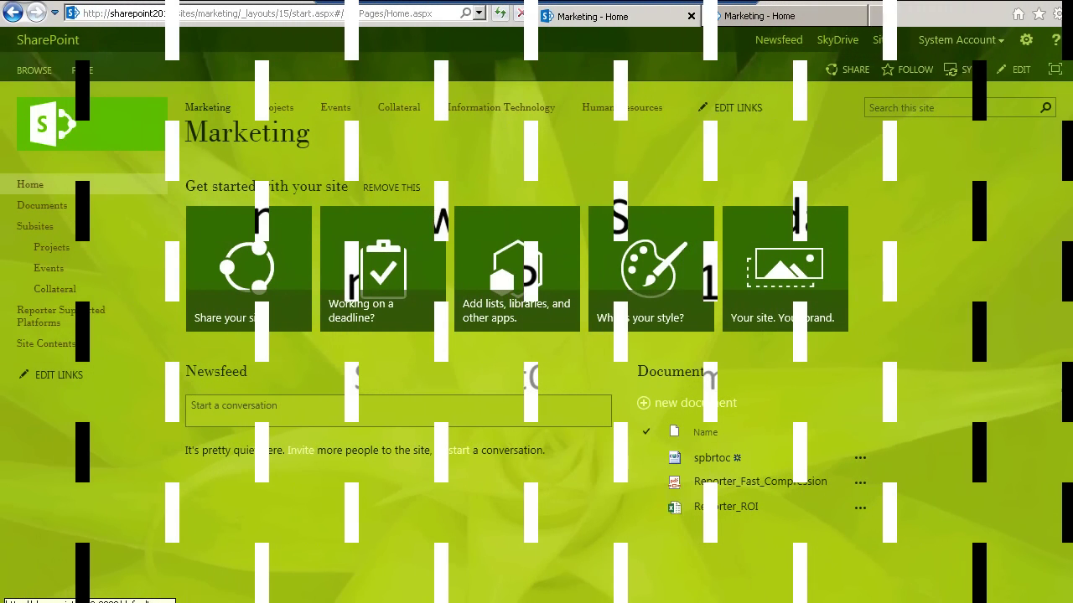
Open the Newsfeed to see the followed people, documents, sites and tags.
click(789, 40)
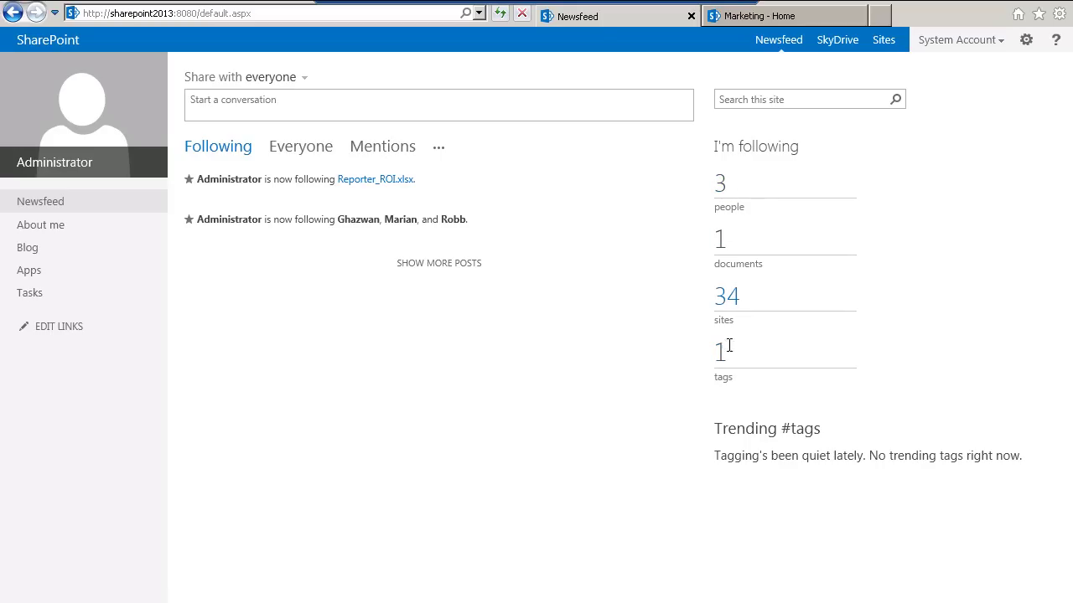
Stop following the first colleague in the followed-people list, then return to the newsfeed.
click(723, 186)
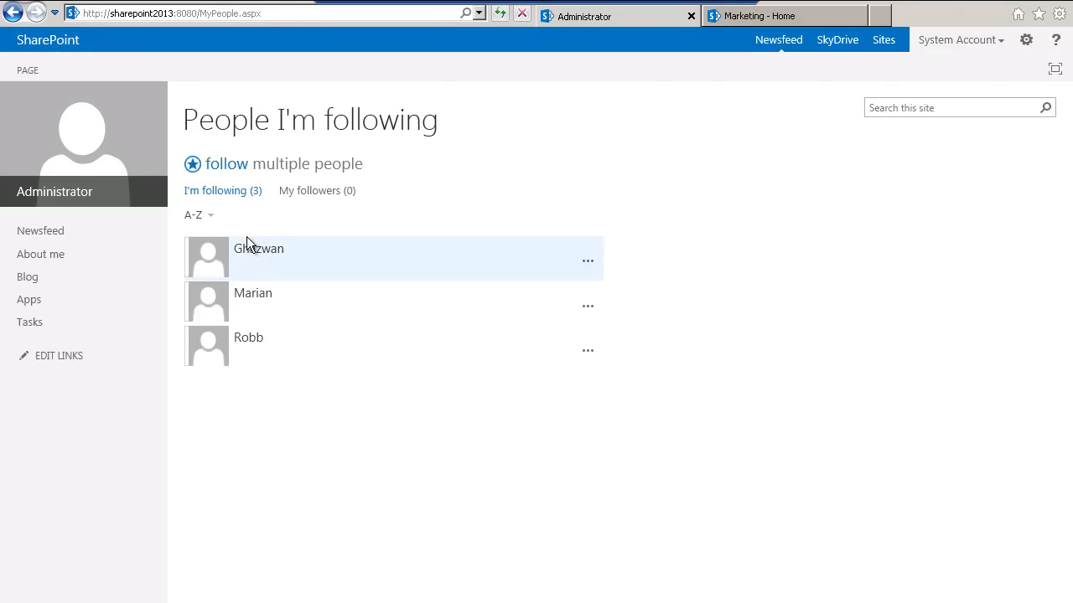
click(588, 264)
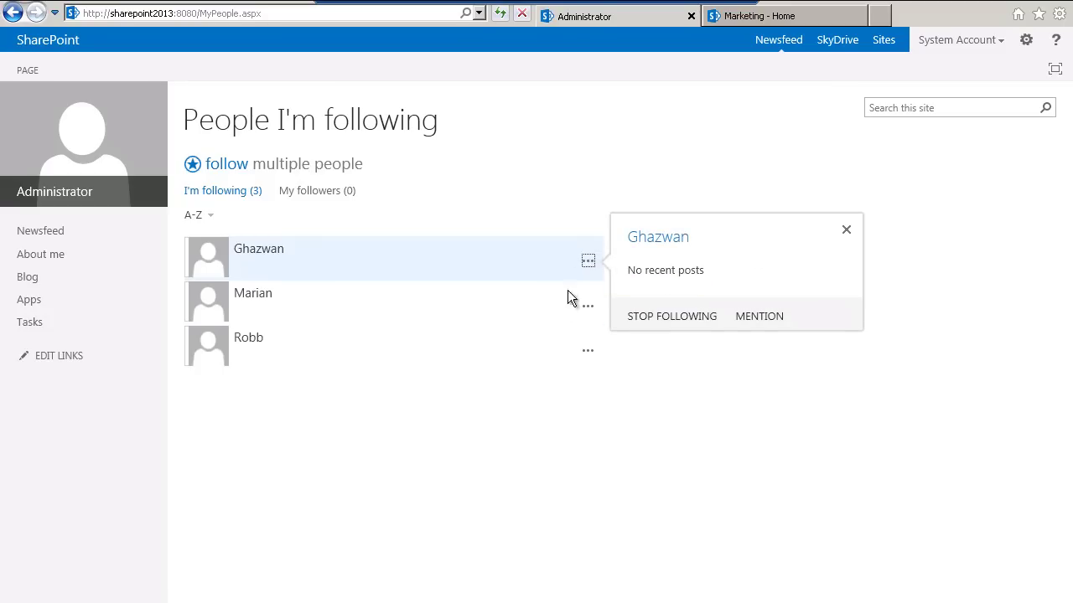
click(676, 322)
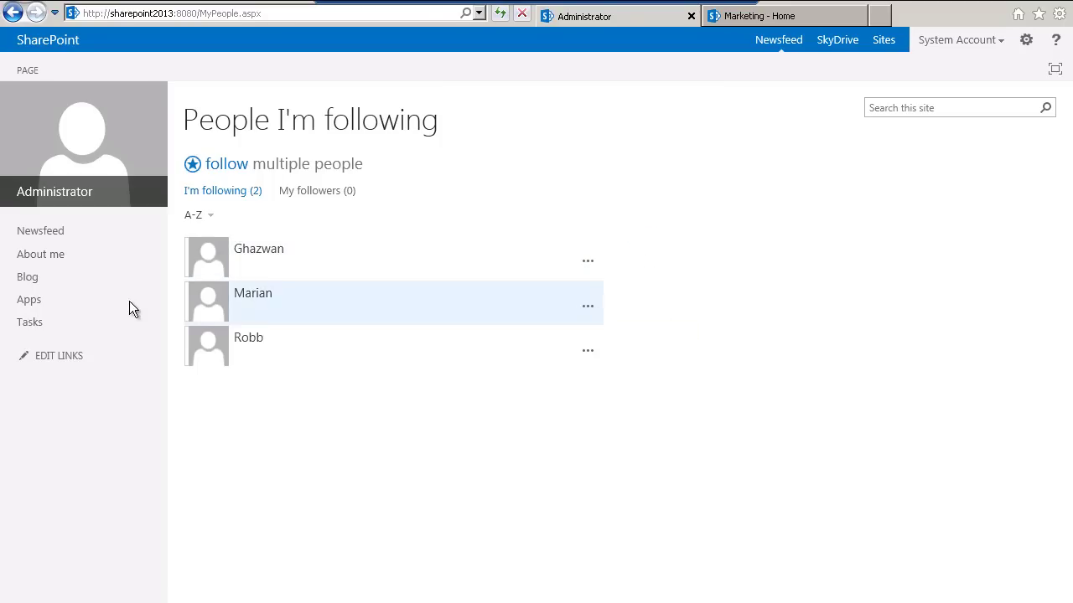
click(42, 232)
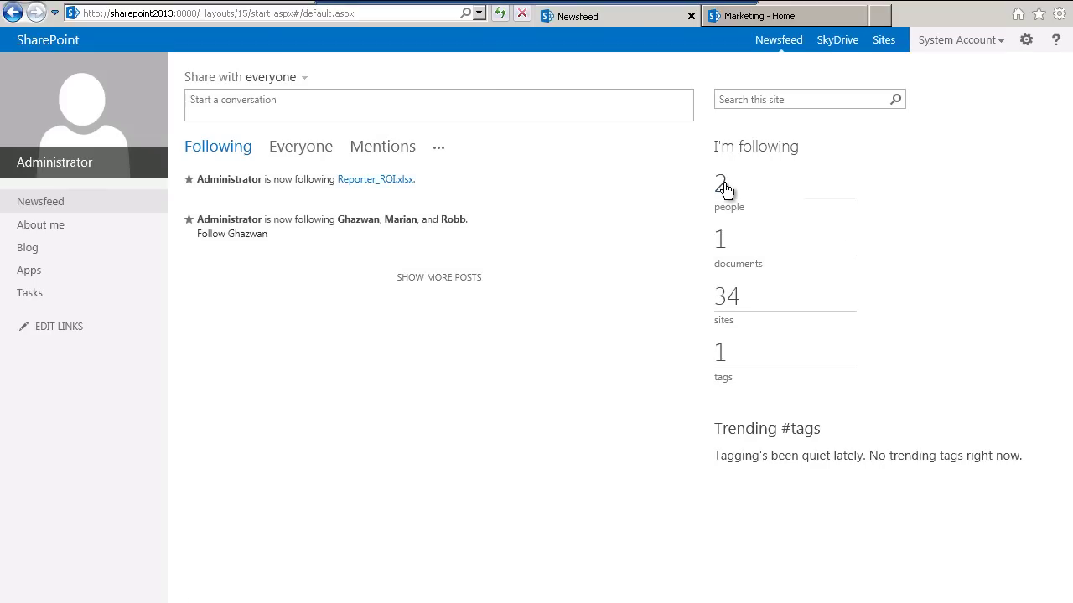
Follow that colleague again by searching their name, bringing the followed count back to 3 people.
click(722, 185)
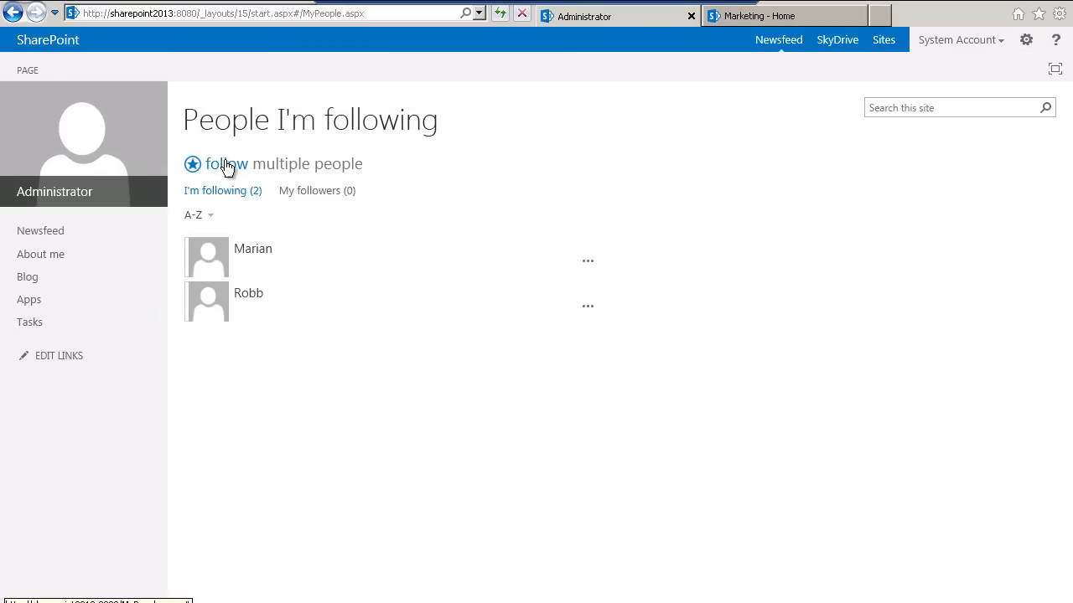
click(223, 164)
text(ghazwan)
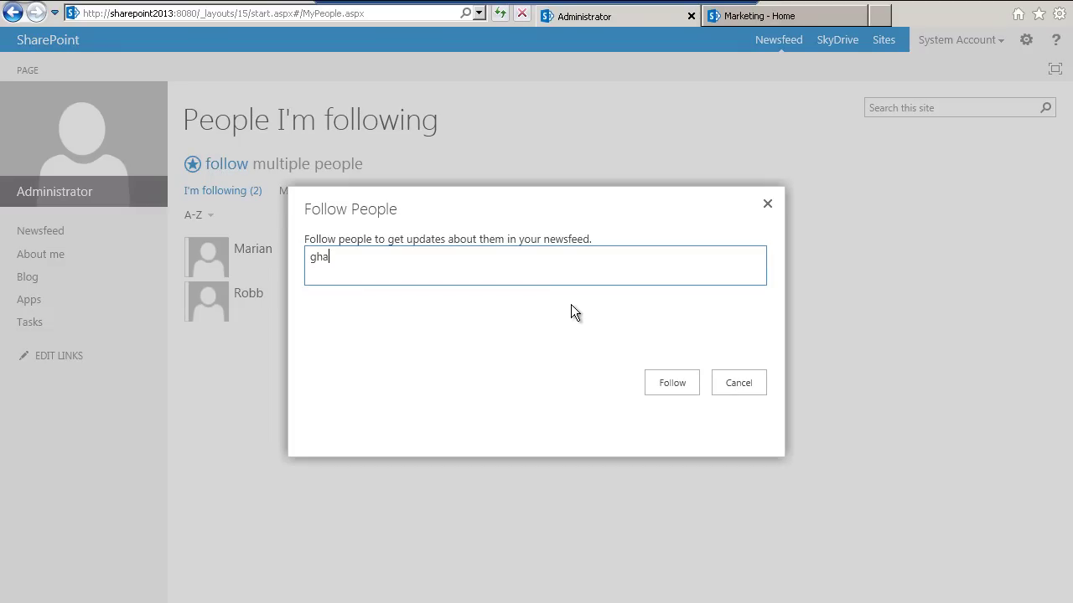
click(474, 314)
click(674, 381)
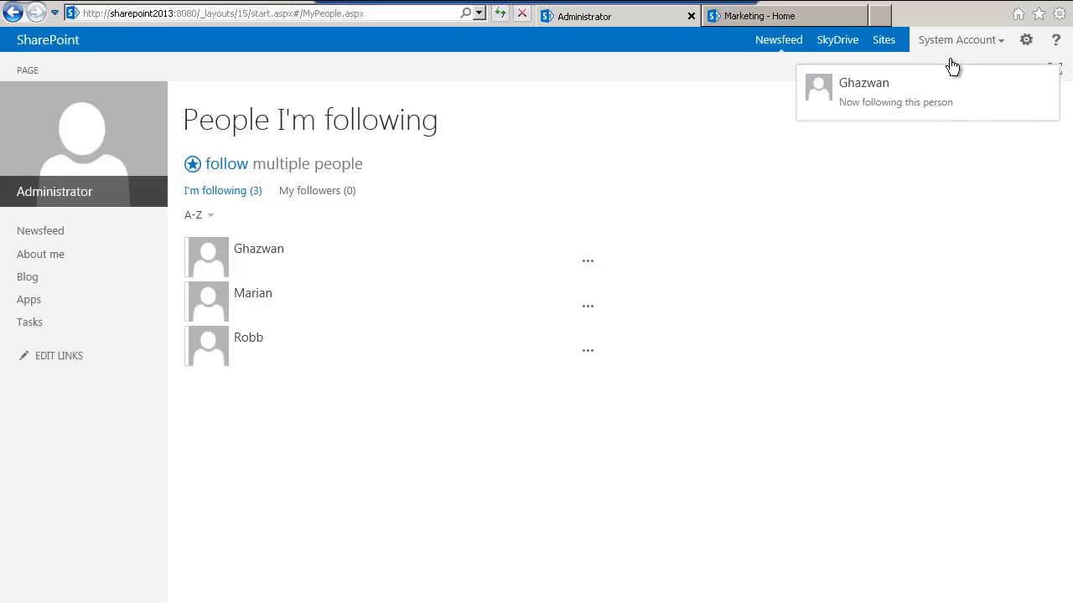
click(587, 261)
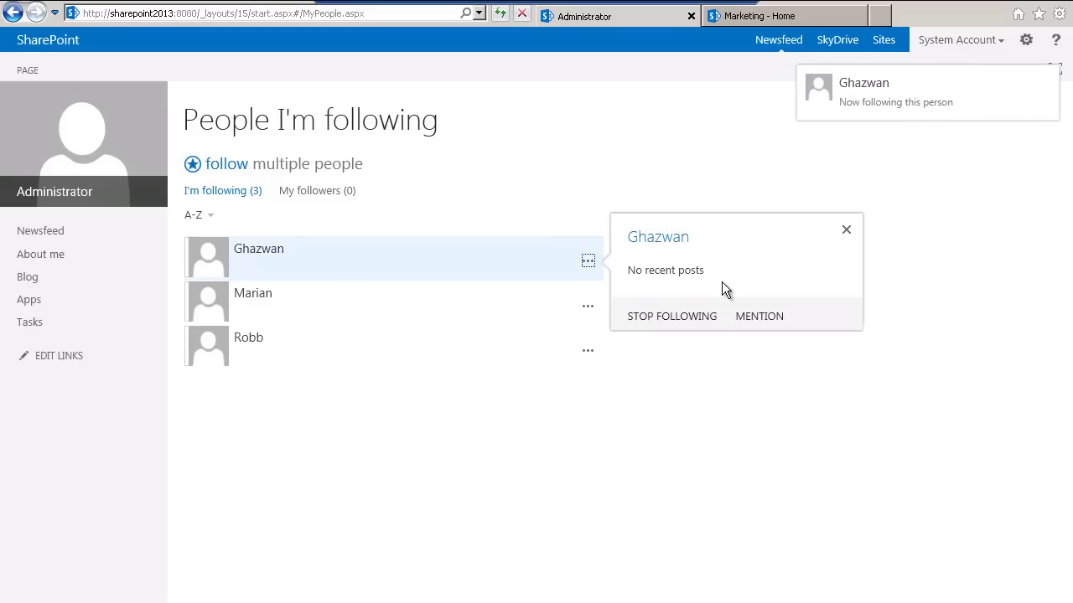
Check the followed documents, then open the Marketing site's document library.
click(40, 239)
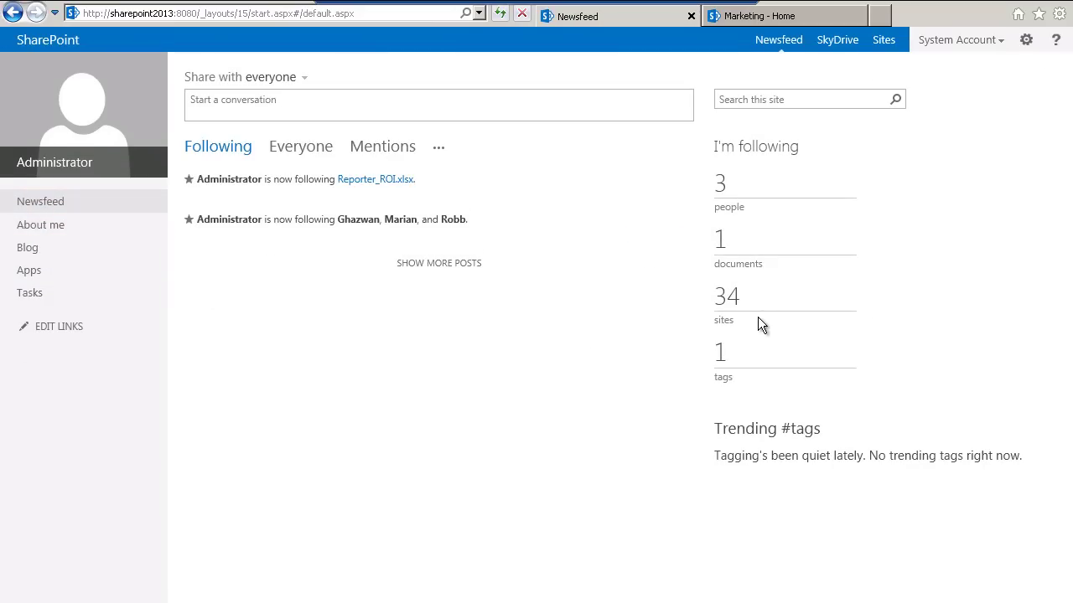
click(722, 242)
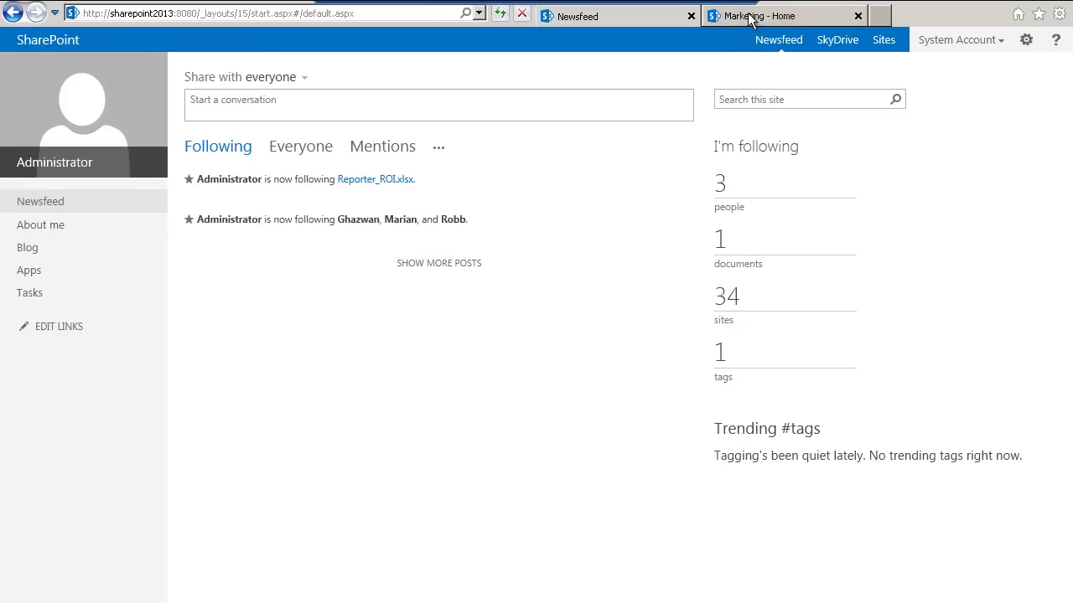
click(748, 17)
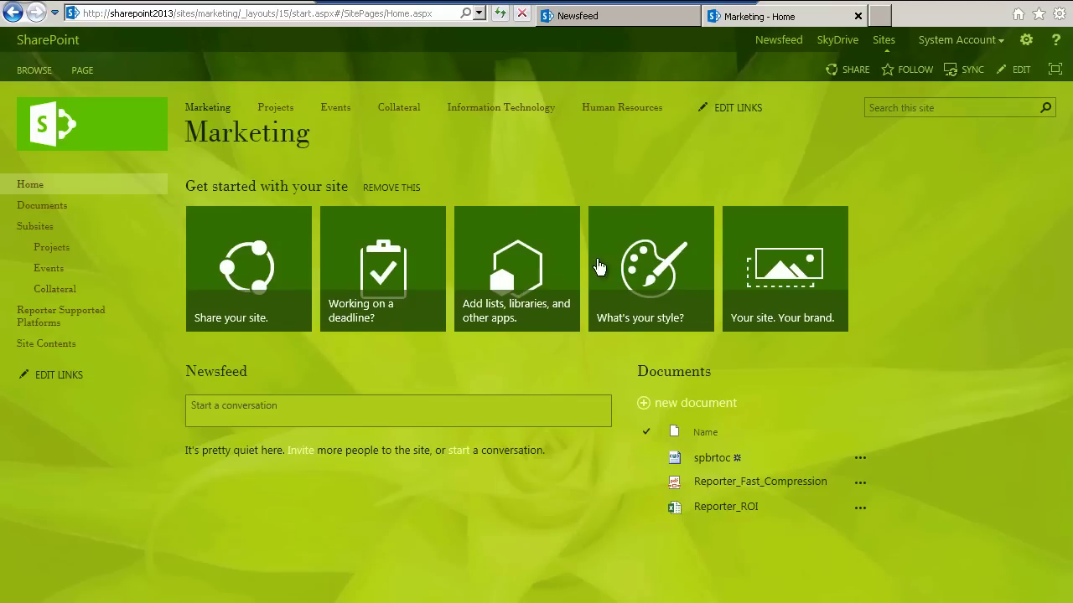
click(39, 208)
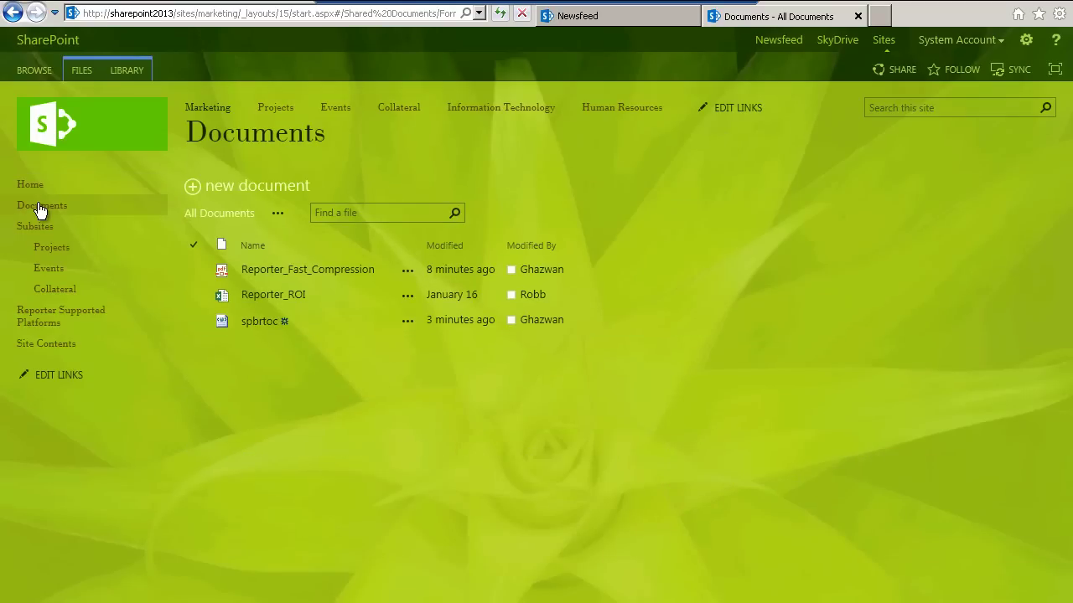
Follow spbrtoc.xml and refresh the newsfeed so it shows 2 followed documents.
click(409, 321)
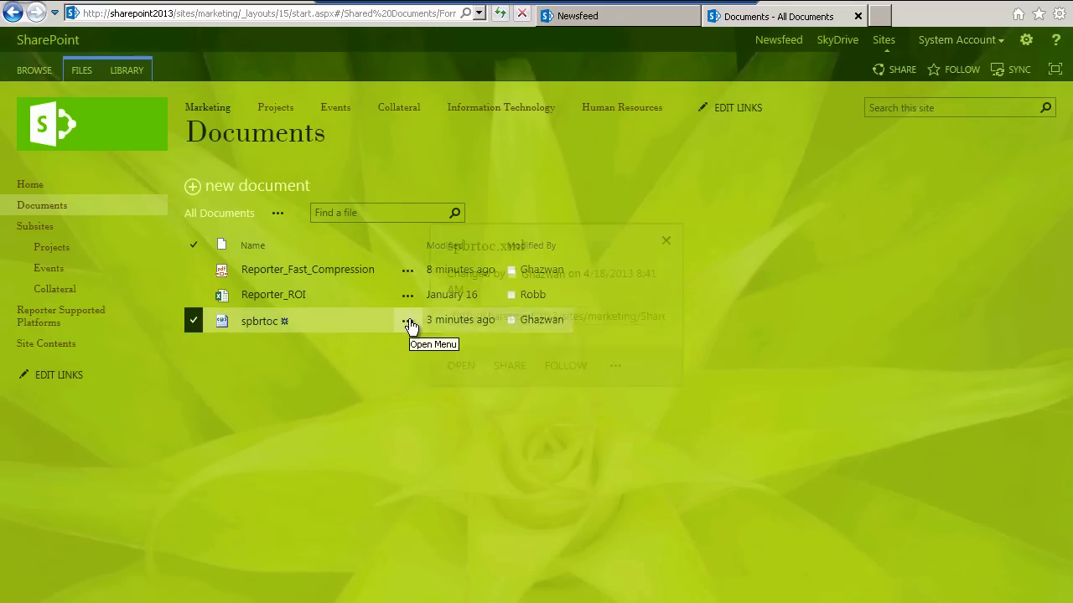
click(563, 369)
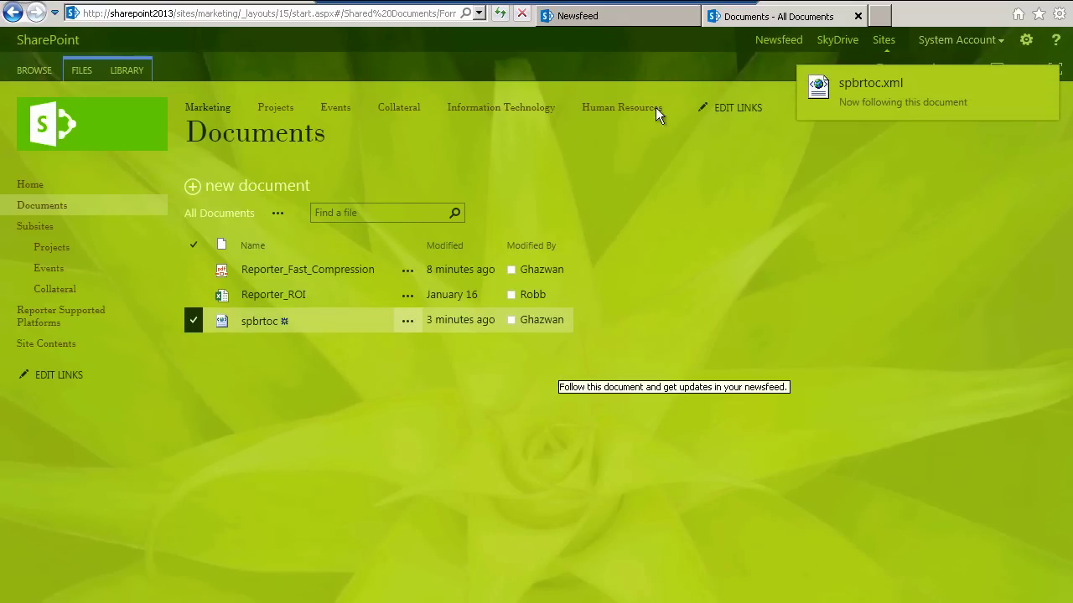
click(618, 18)
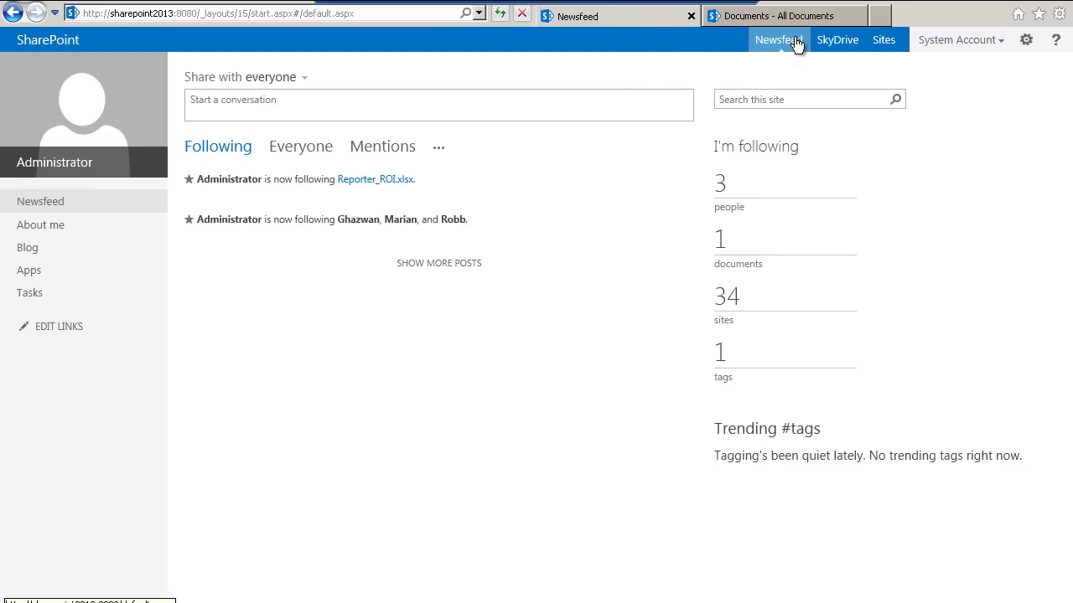
click(771, 41)
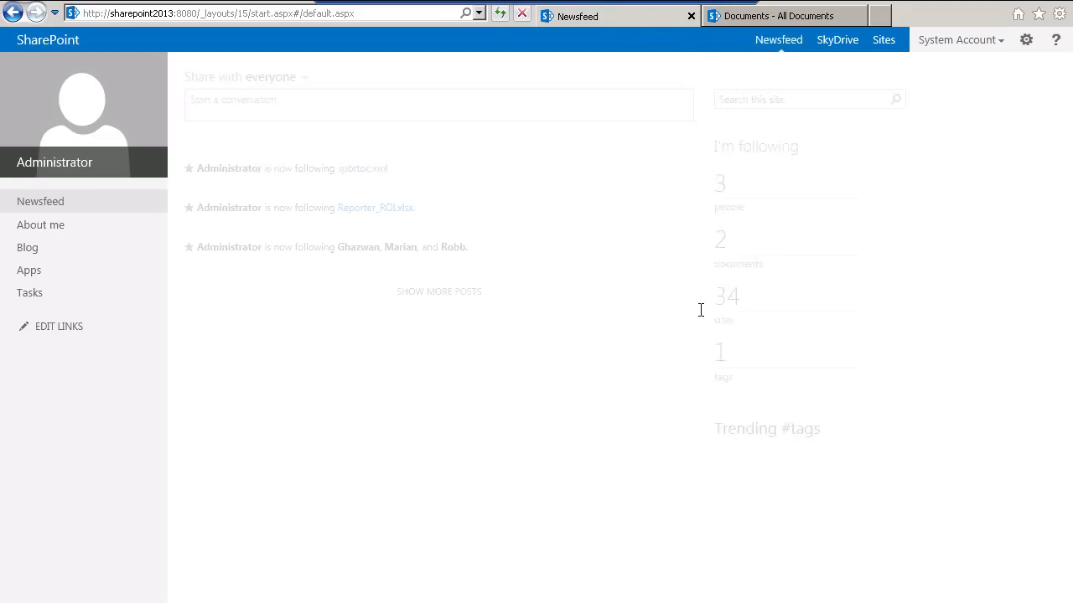
Edit spbrtoc.xml's properties, change its Title to 'SharePoint Document', and save.
click(788, 19)
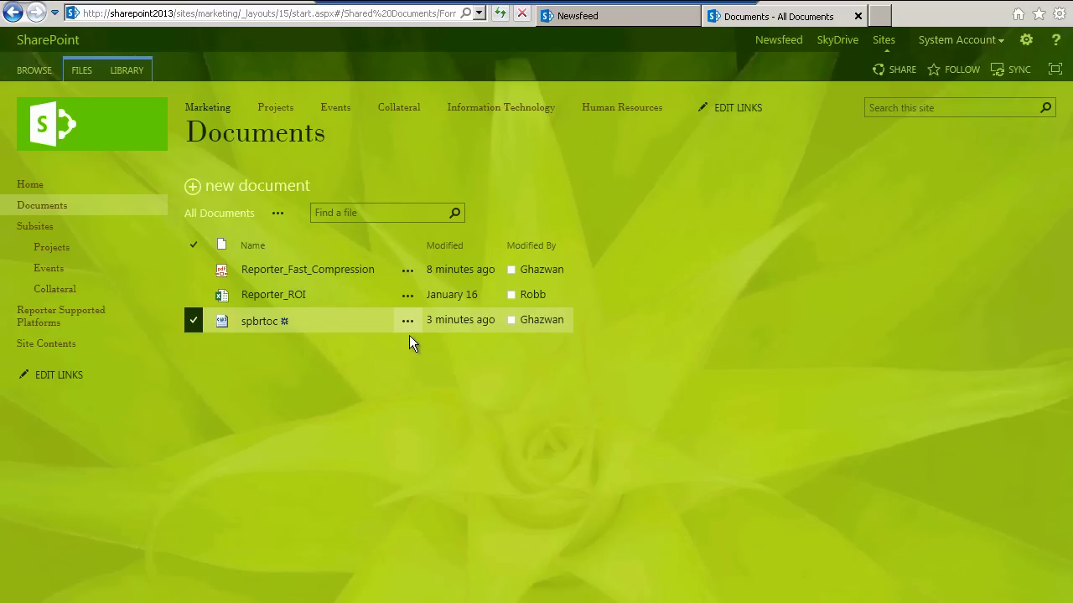
click(407, 321)
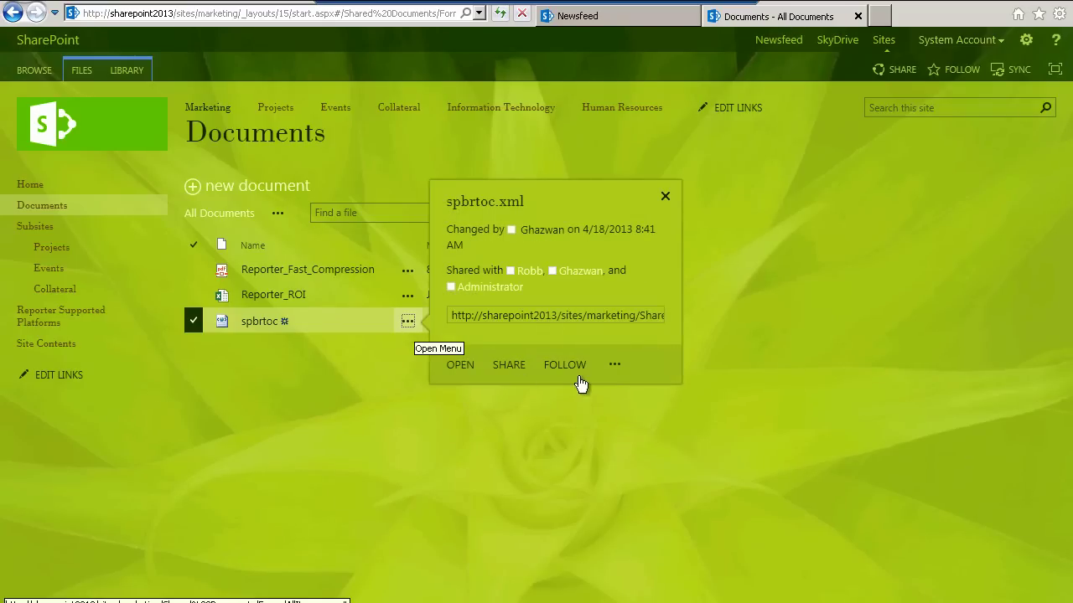
click(614, 365)
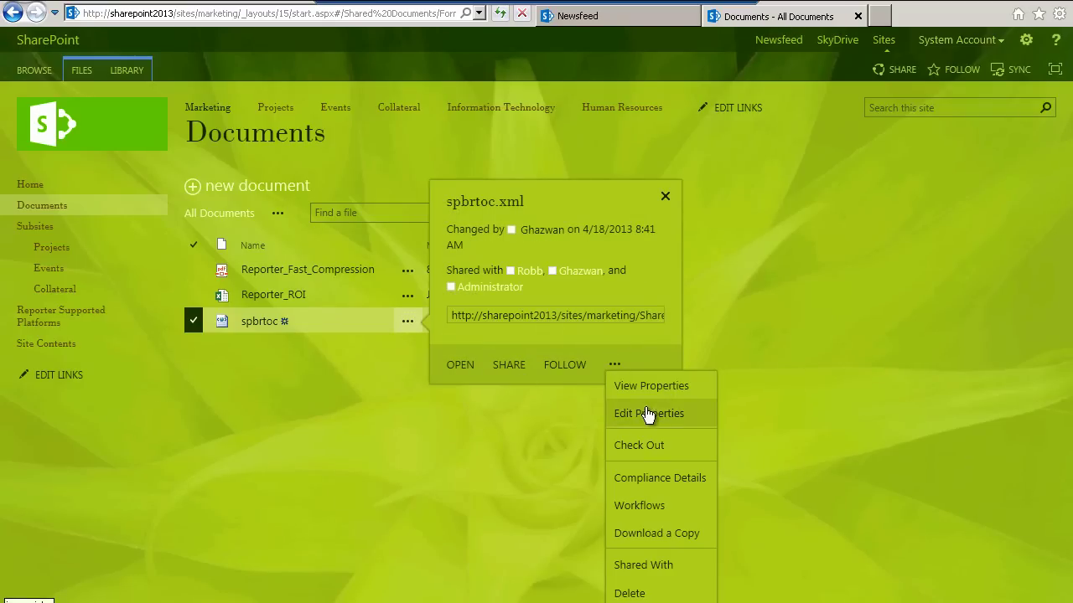
click(647, 414)
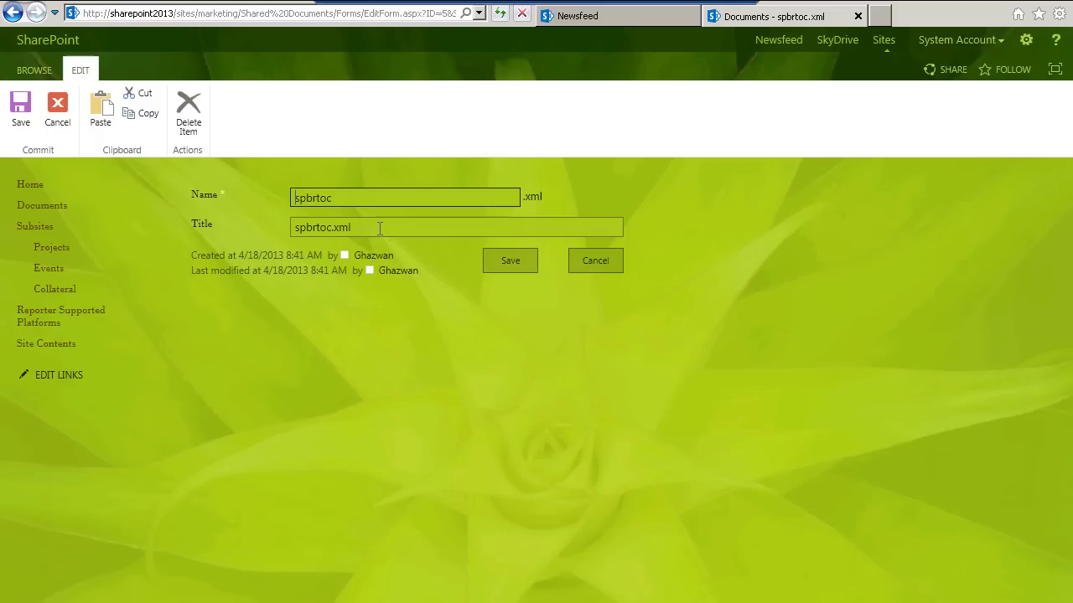
click(379, 228)
key(BackSpace)
key(BackSpace)
key(BackSpace)
key(BackSpace)
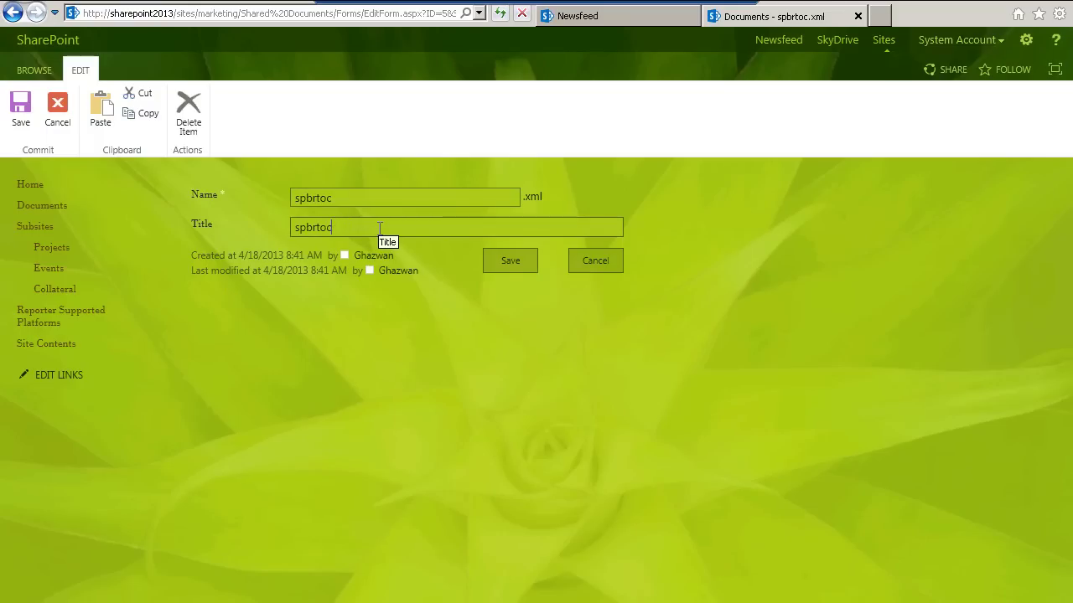
key(ctrl+a)
text(This is)
key(BackSpace)
key(BackSpace)
key(BackSpace)
key(BackSpace)
key(BackSpace)
key(BackSpace)
key(BackSpace)
text(SharePoint Document)
click(507, 263)
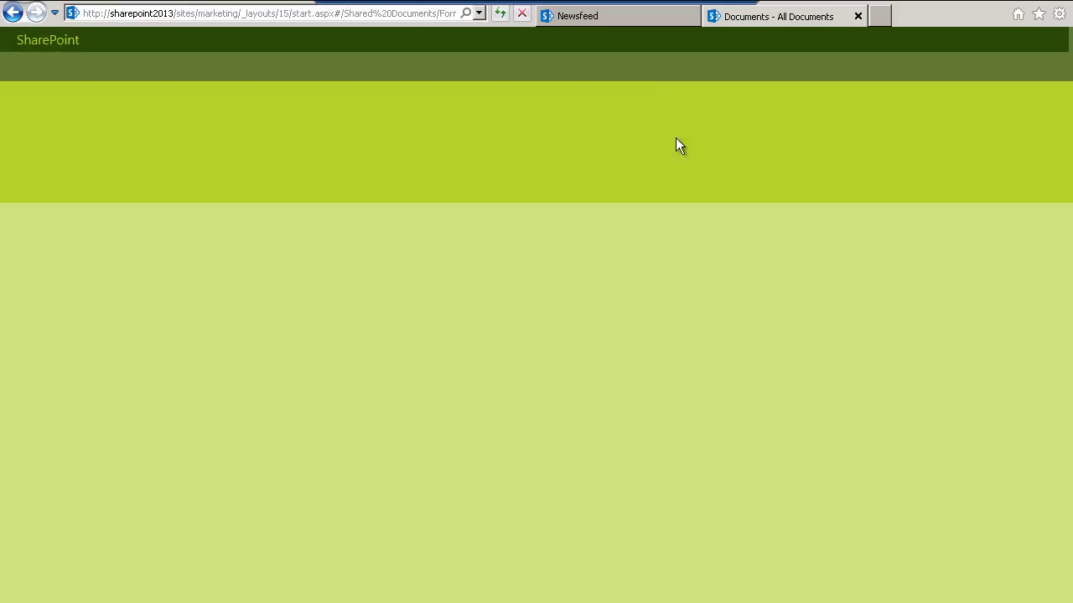
Refresh the newsfeed and open the '2 documents' list showing spbrtoc and Reporter_ROI.
click(616, 23)
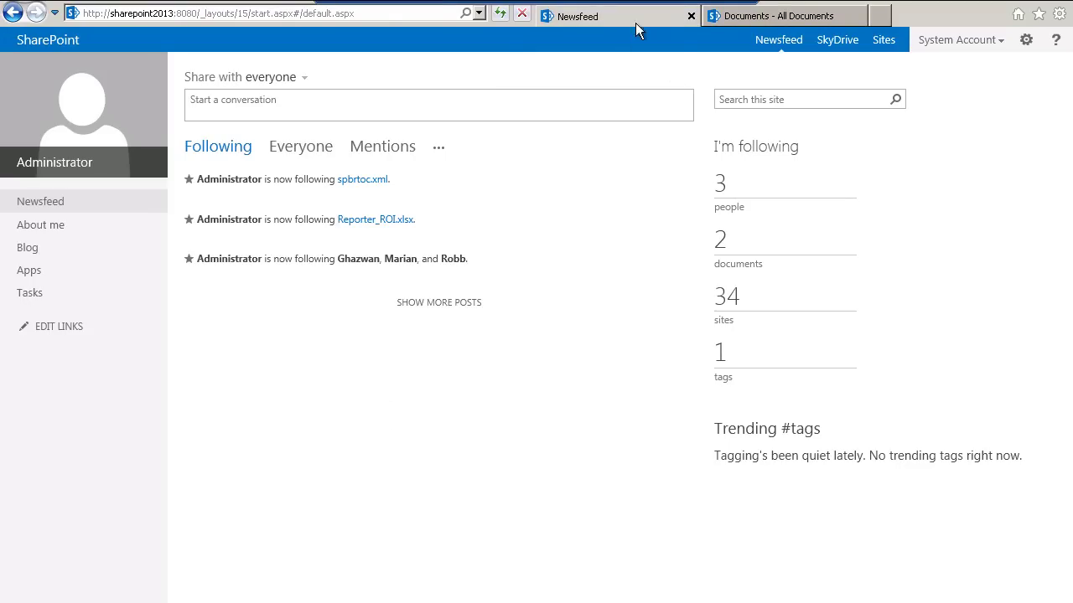
click(500, 12)
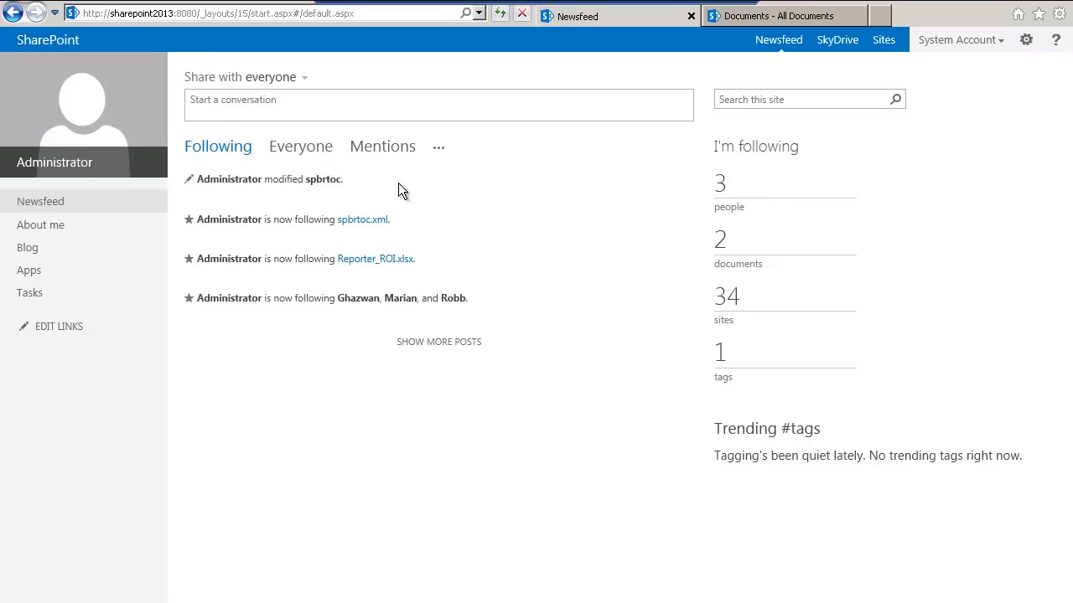
mouse_move(331, 185)
click(720, 243)
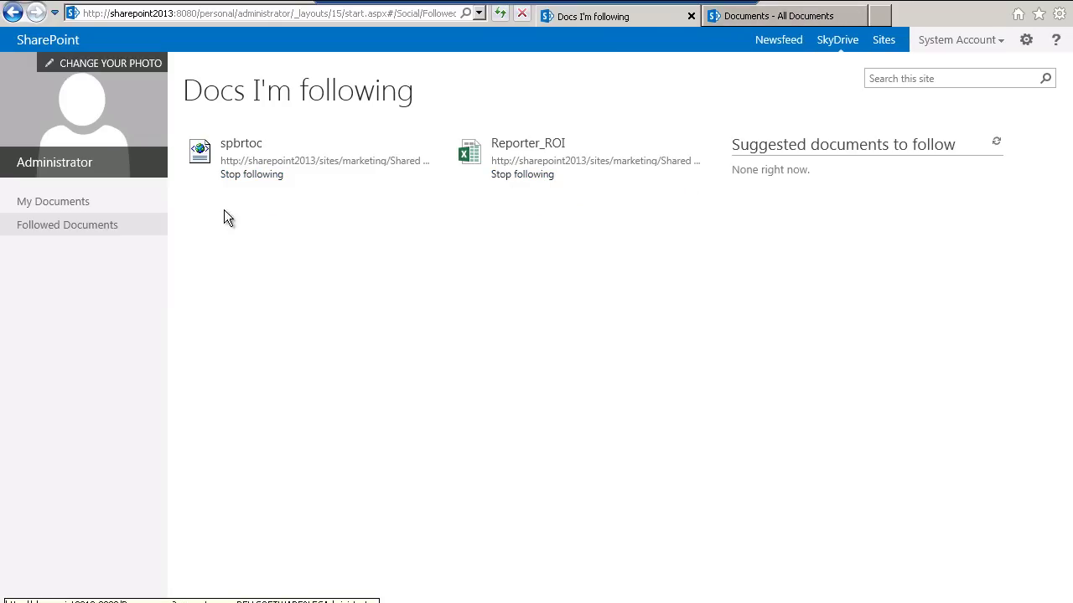
Open the '34 sites' followed list from the newsfeed and start managing promoted sites.
click(778, 40)
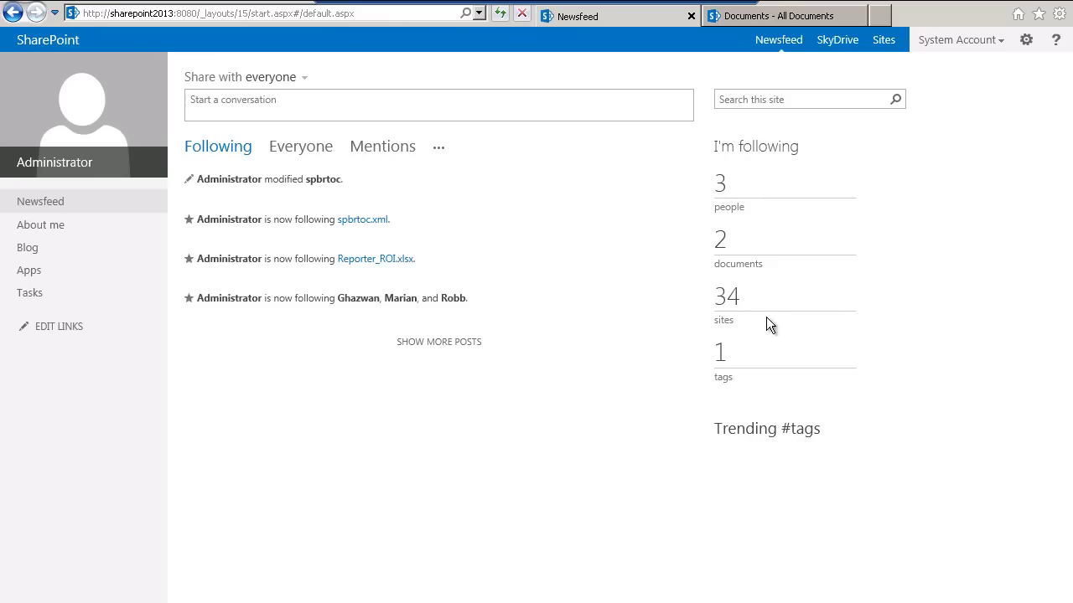
click(734, 299)
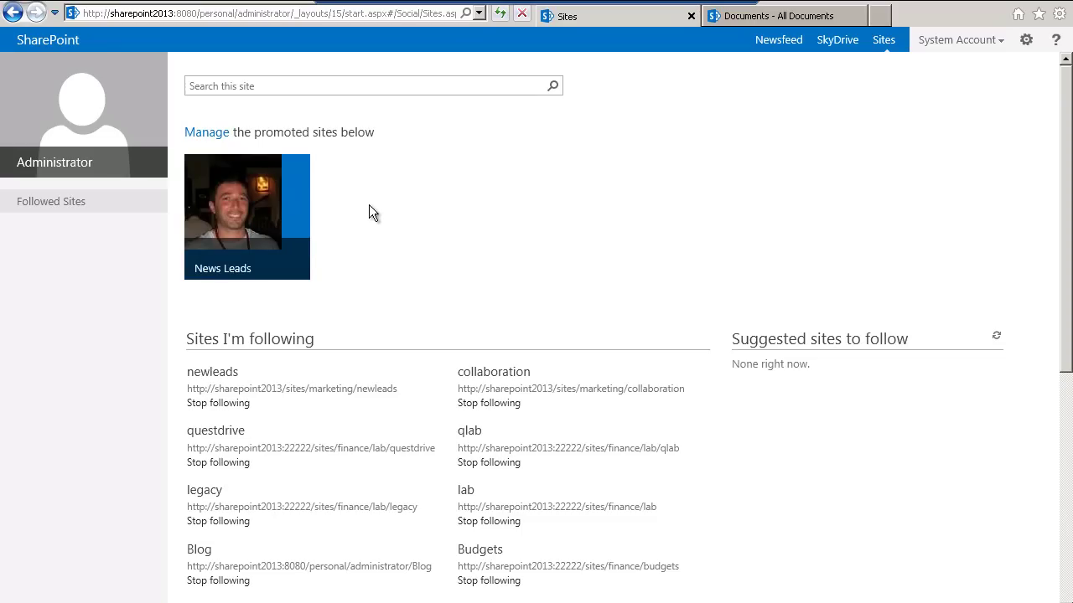
click(216, 132)
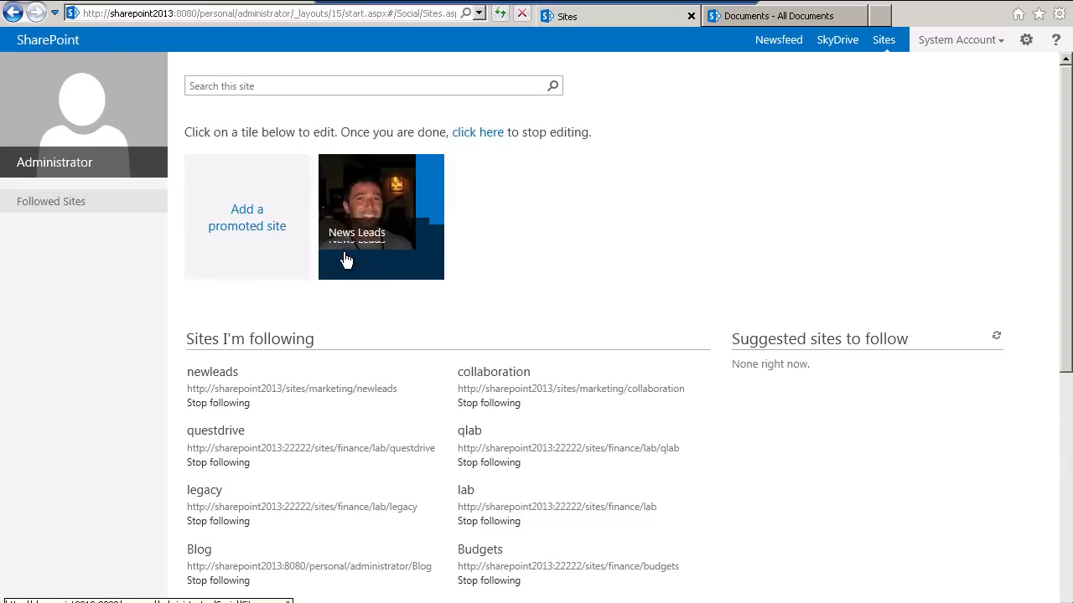
click(242, 214)
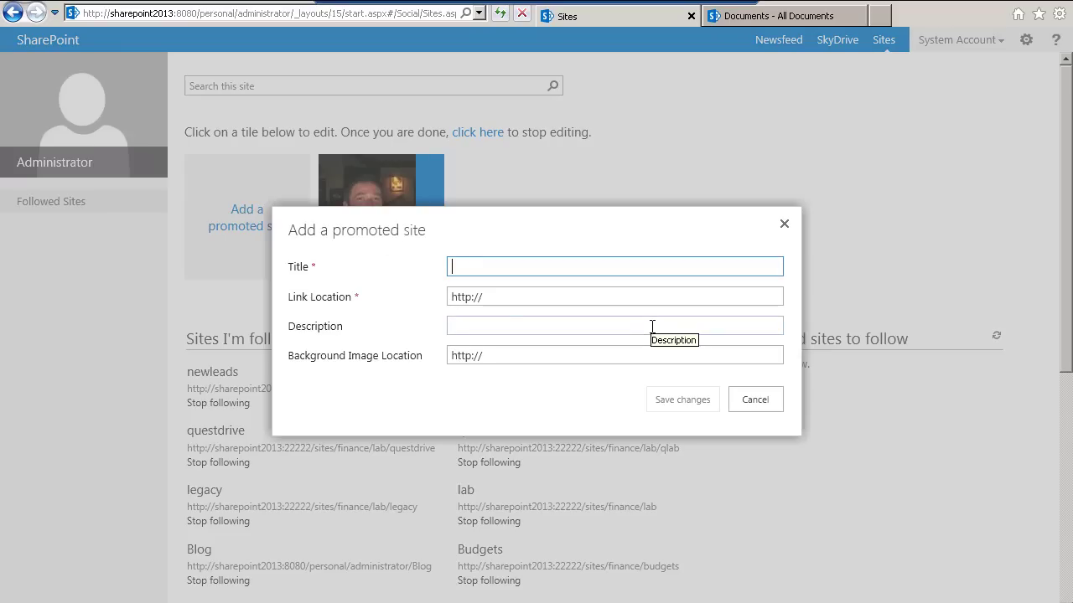
text(HR Site)
key(Tab)
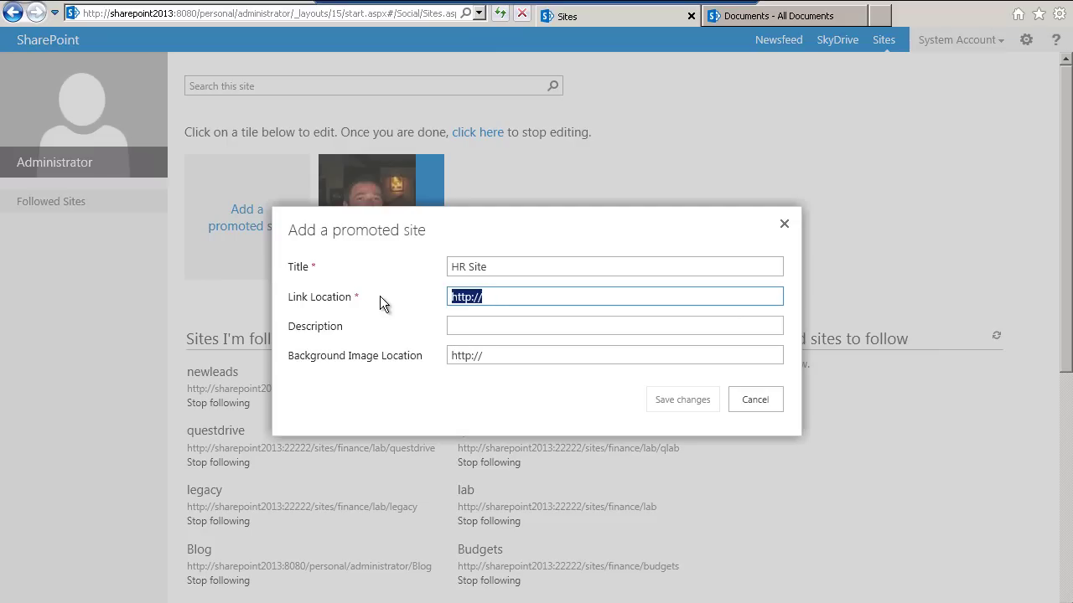
text(http://www.cnn.com)
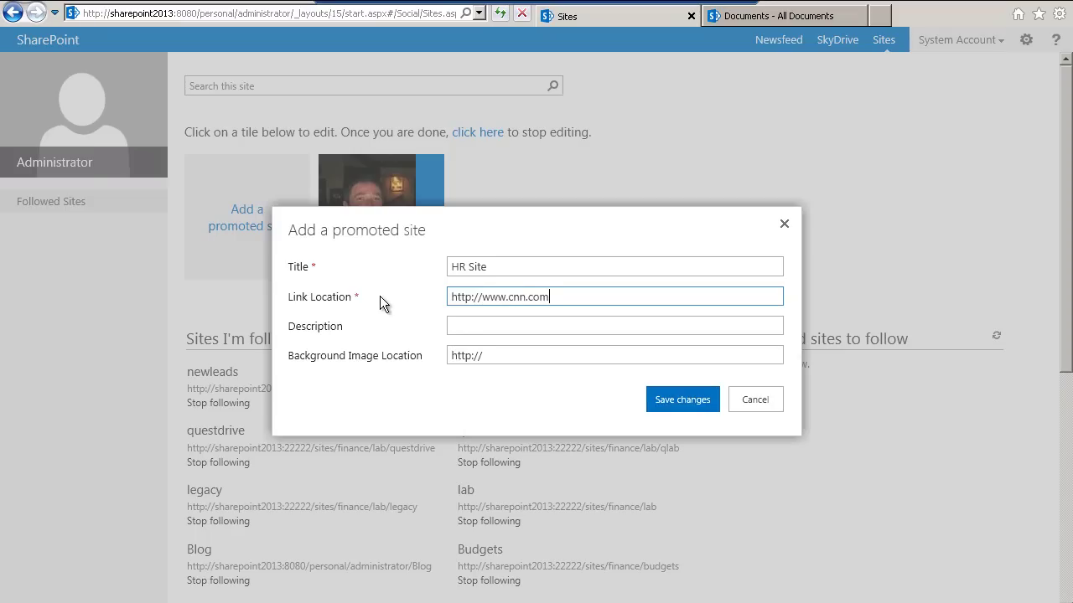
click(501, 354)
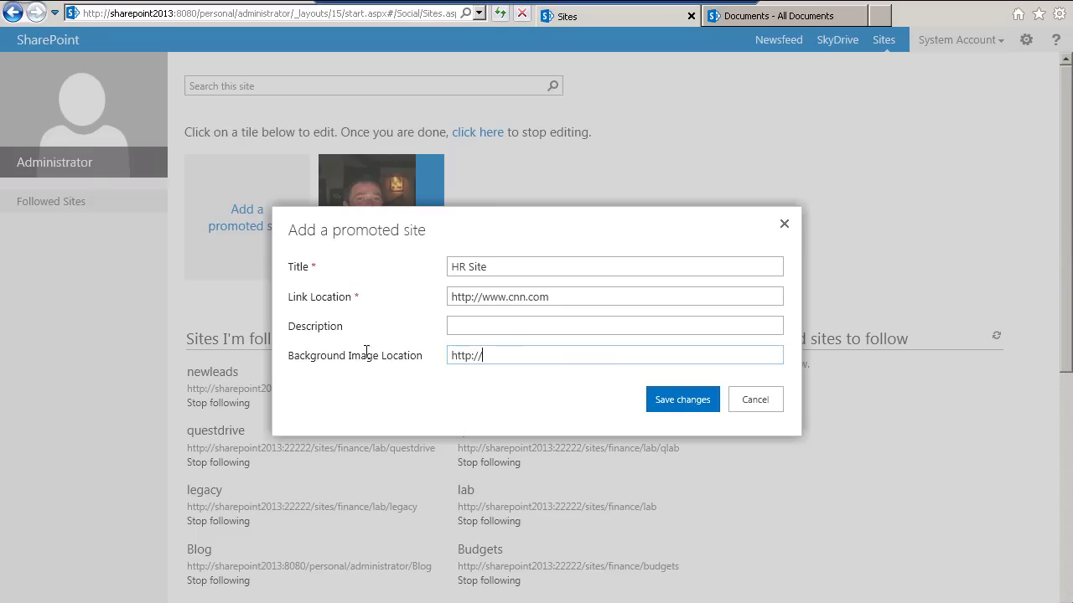
key(ctrl+a)
key(ctrl+v)
click(708, 399)
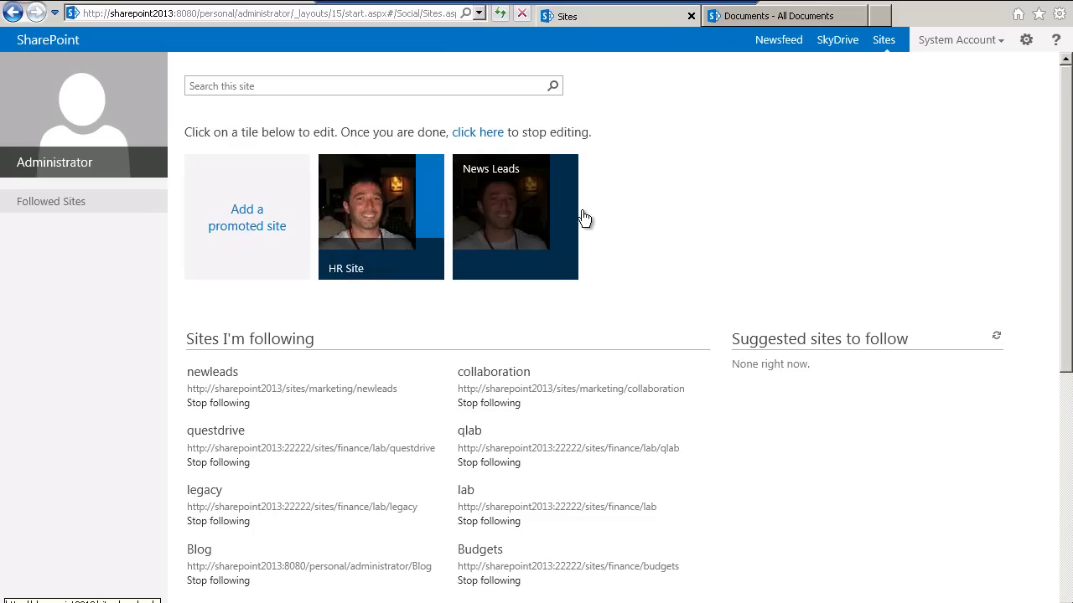
Stop editing promoted tiles, look over the followed sites list, and return to the Newsfeed.
click(481, 133)
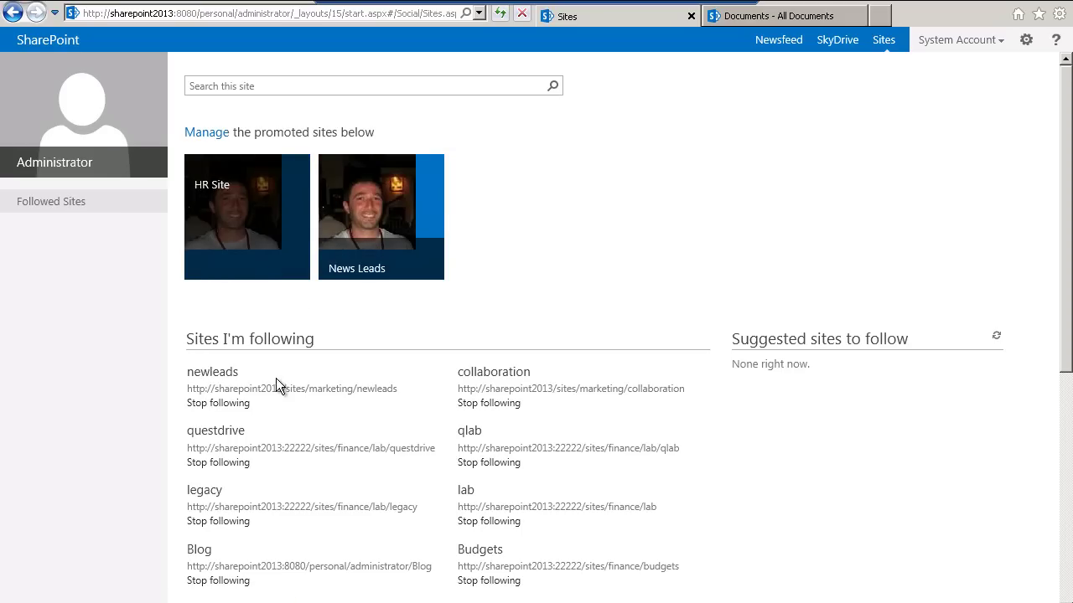
scroll(275, 378, down, 6)
scroll(347, 543, up, 5)
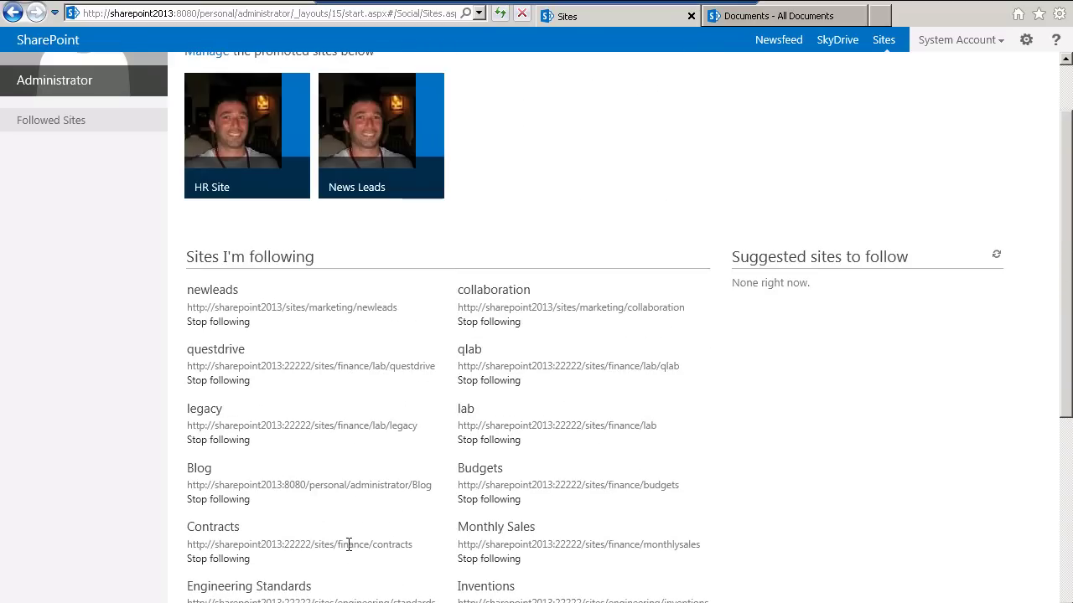
scroll(347, 543, up, 2)
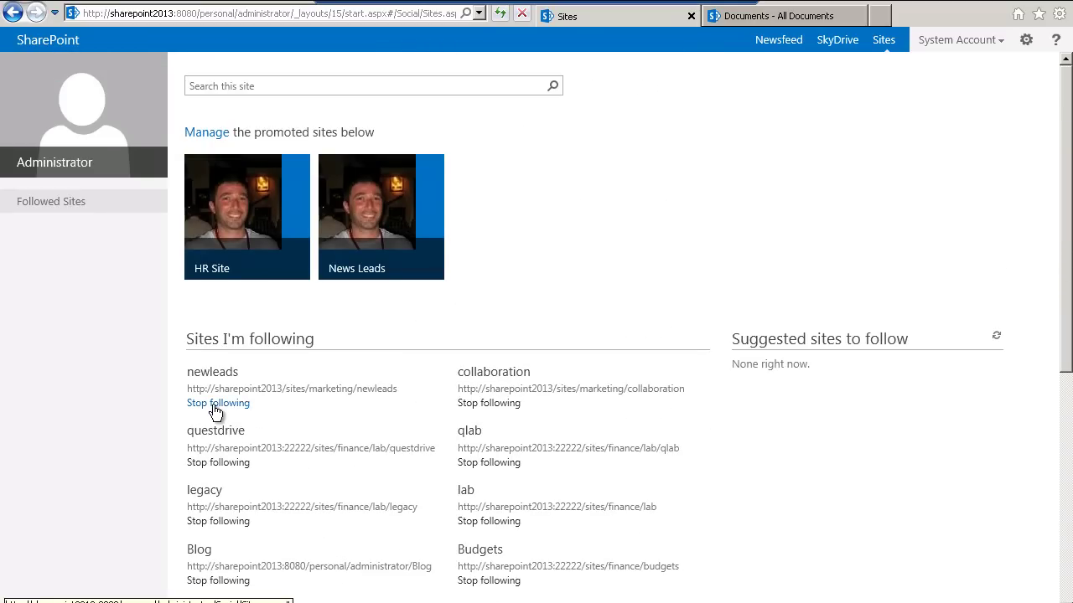
click(771, 42)
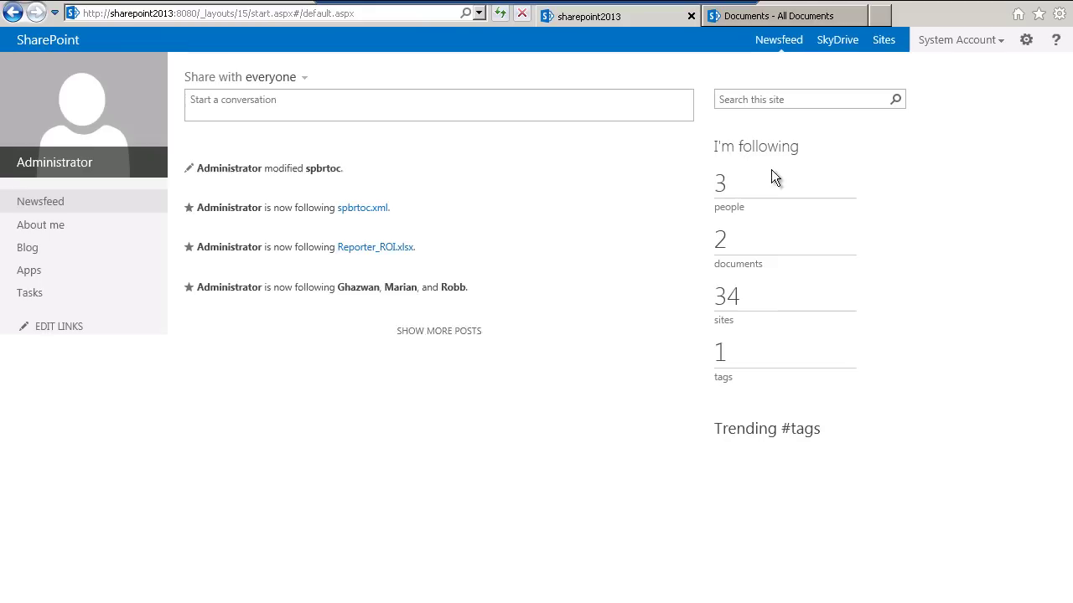
Add SharePoint2013 and #Everythinggood after #Sp2013 in Followed #Tags, then save all and close.
click(721, 354)
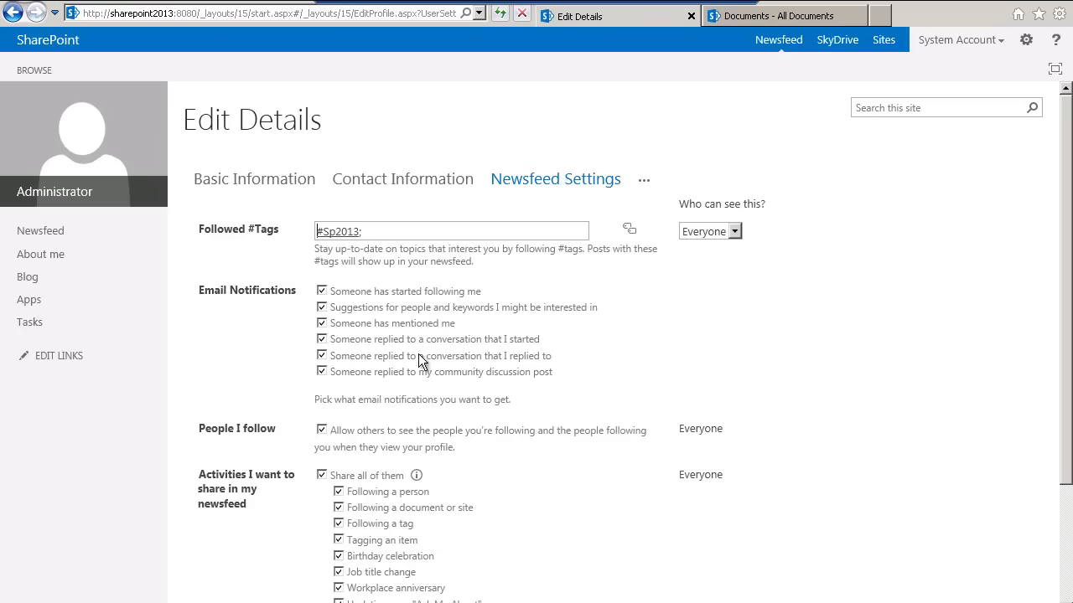
click(372, 235)
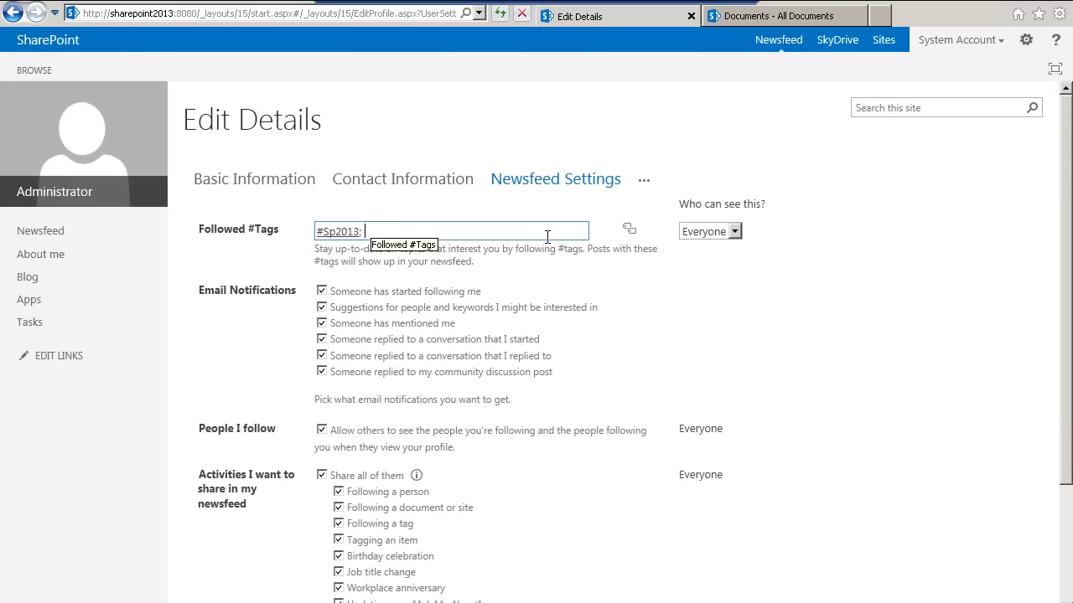
text(SharePoint)
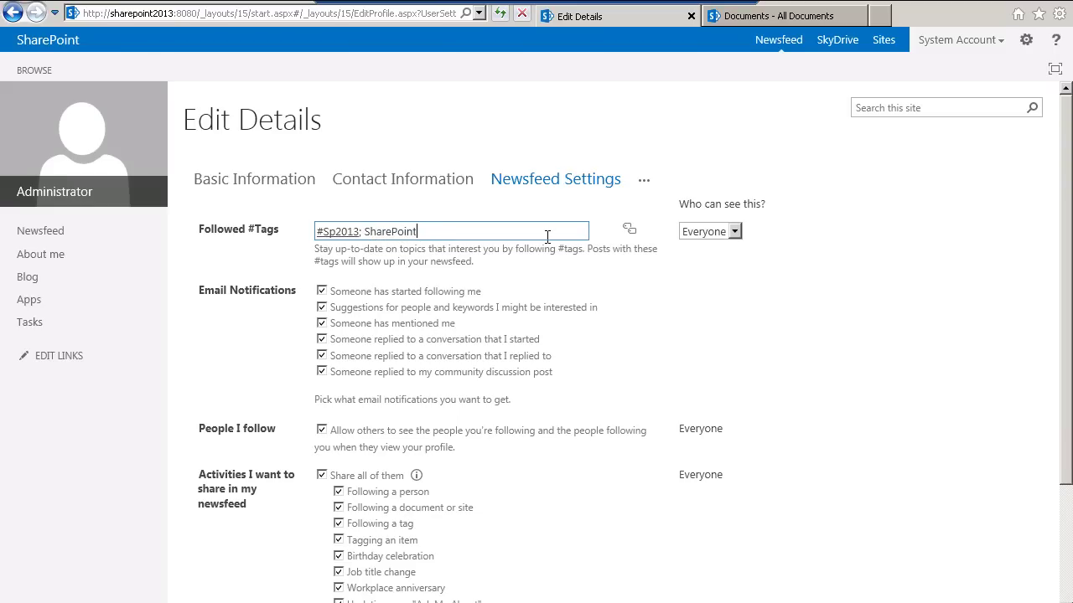
text(2013; Everythinggoog)
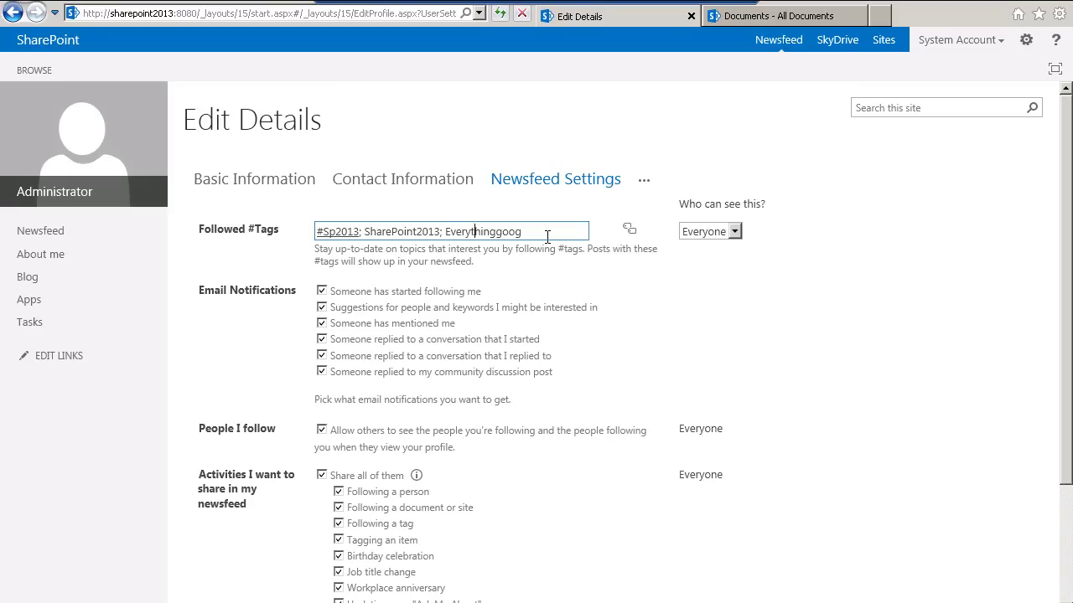
key(BackSpace)
text(d)
click(446, 233)
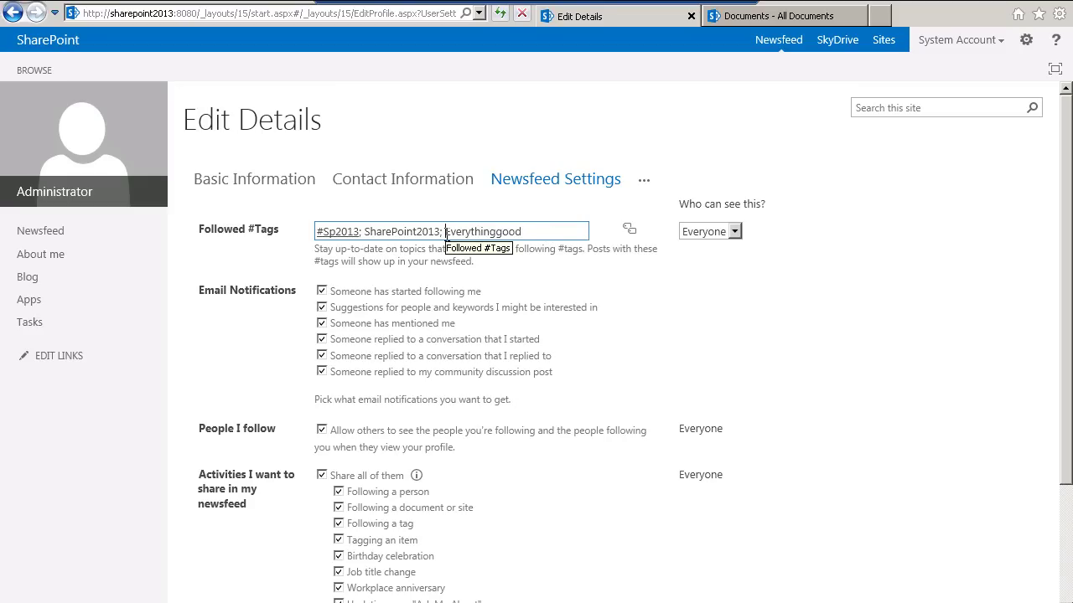
text(#)
text(#)
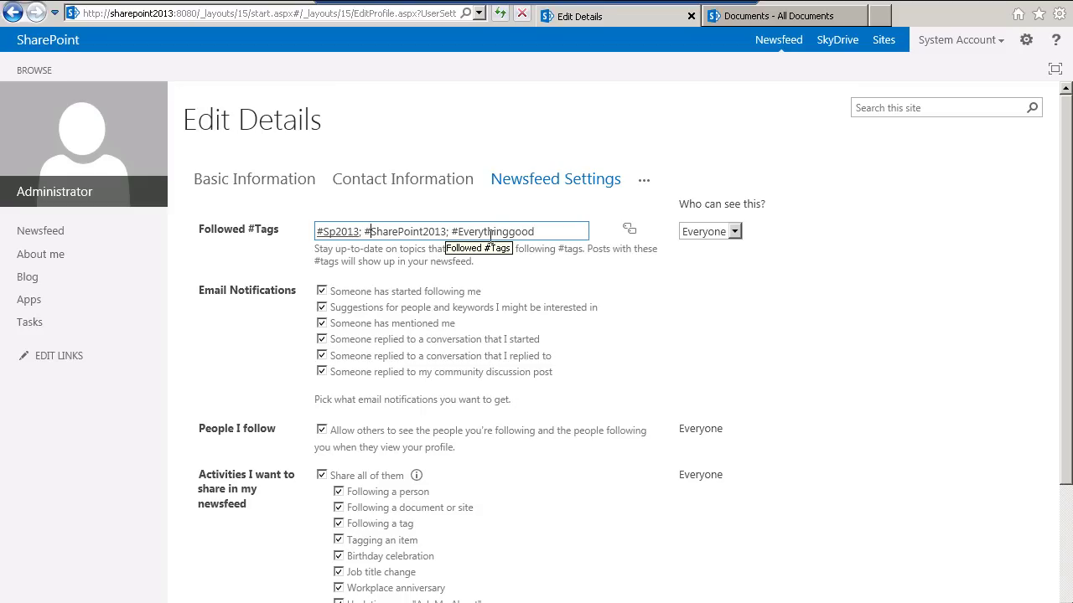
drag(1067, 258, 1069, 450)
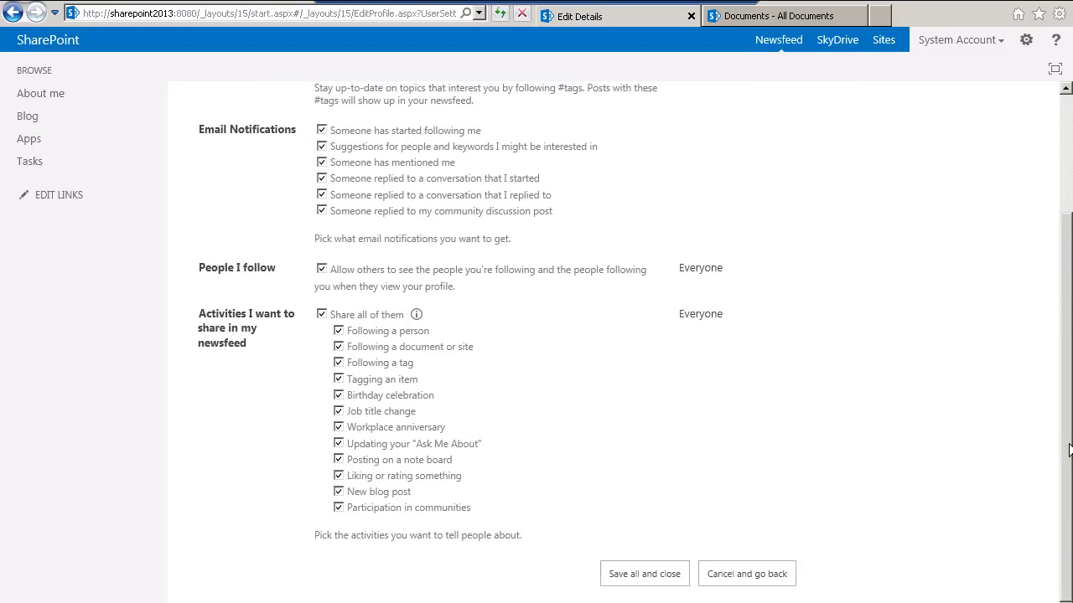
click(628, 578)
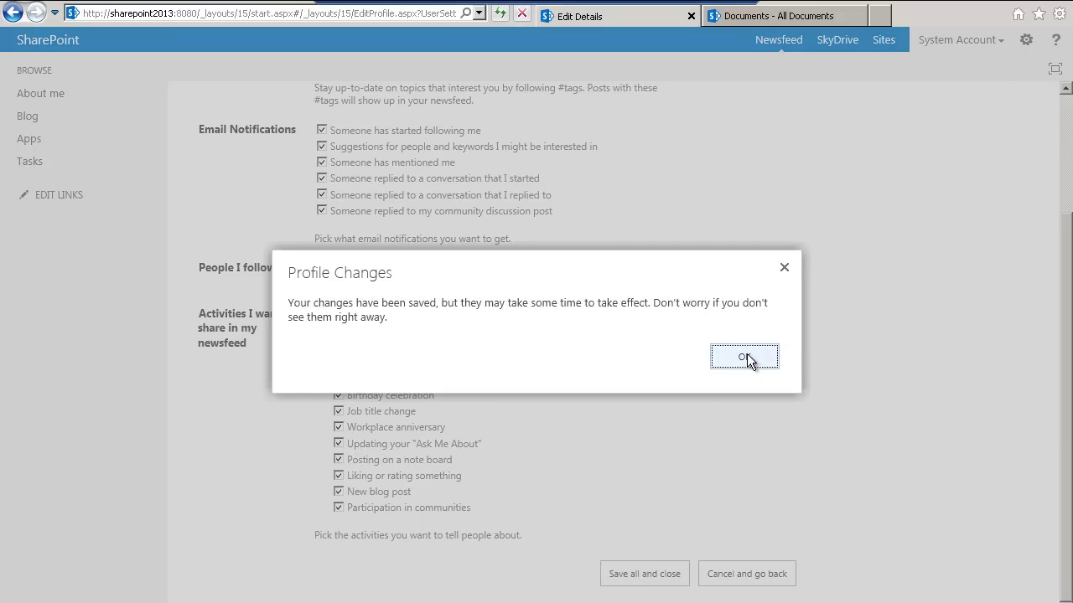
click(746, 357)
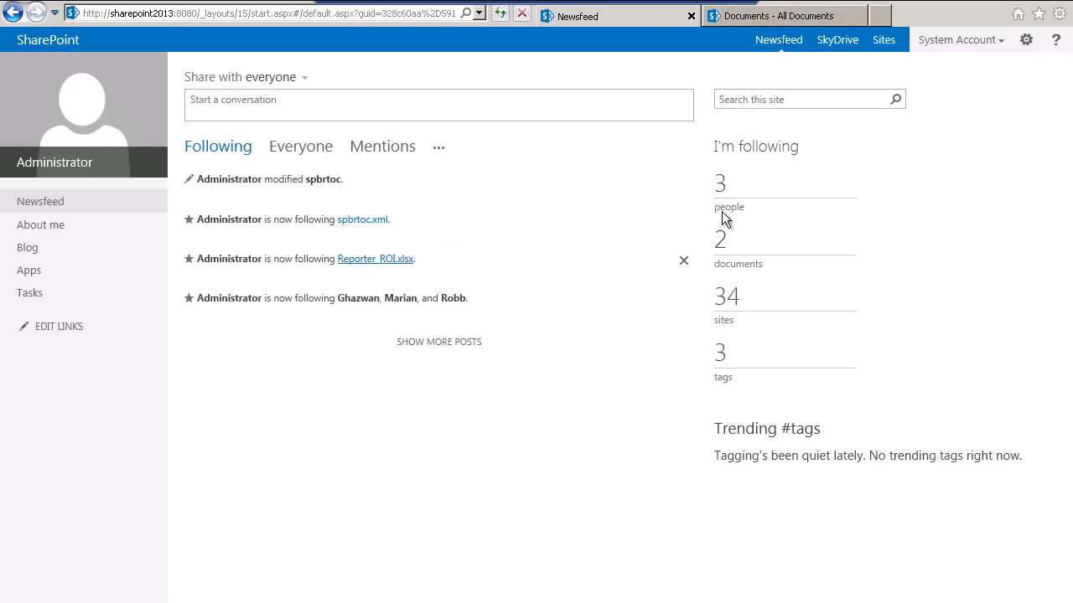
On the Documents tab, sign in as a different user by entering that user's name and password.
click(749, 18)
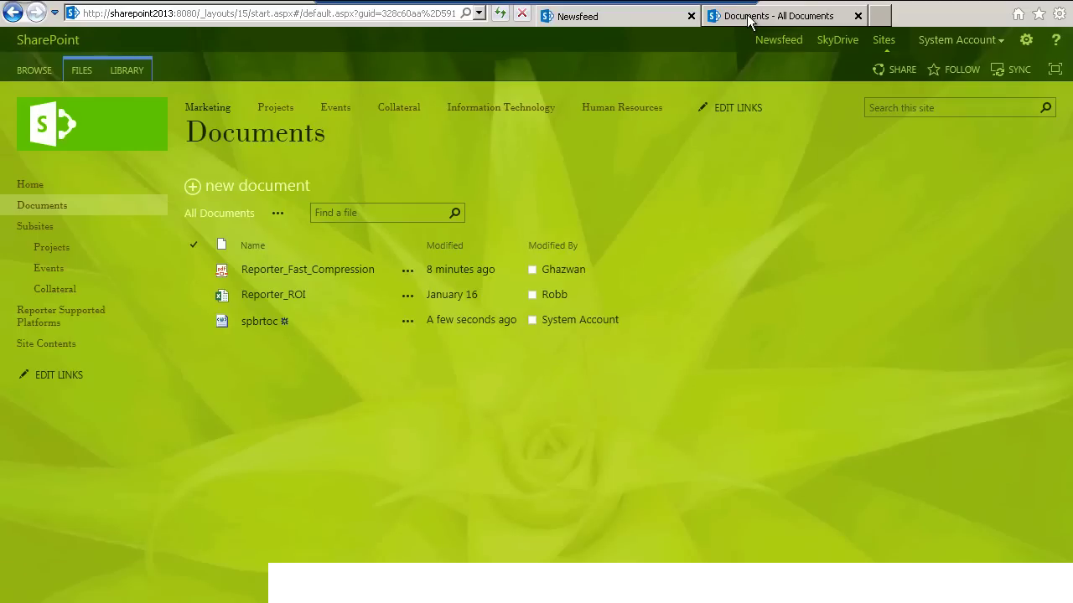
click(994, 43)
click(935, 97)
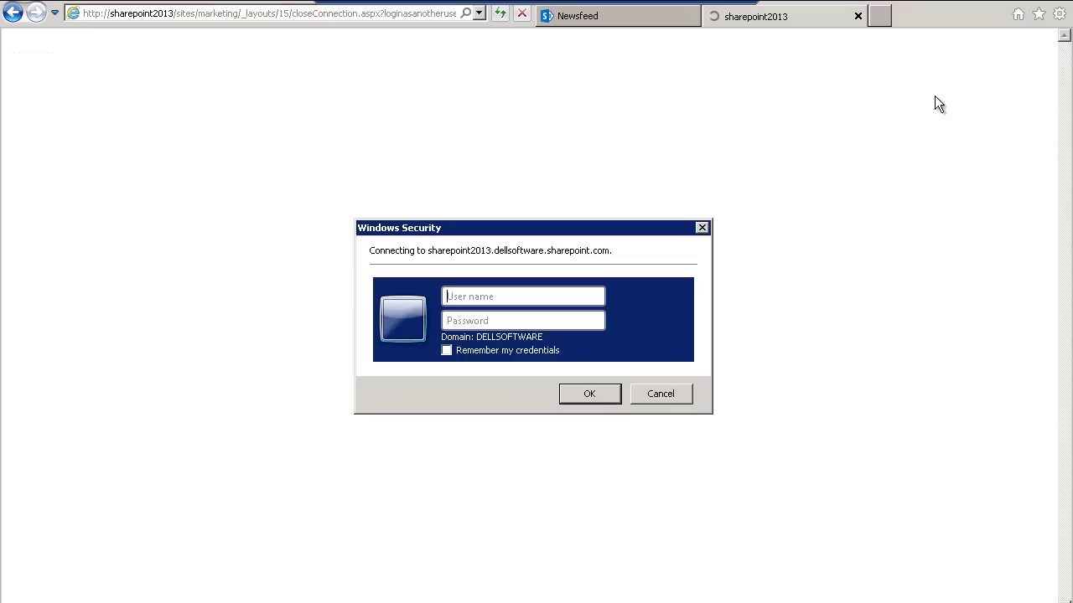
text(ghazwan)
key(Tab)
text(password)
key(Return)
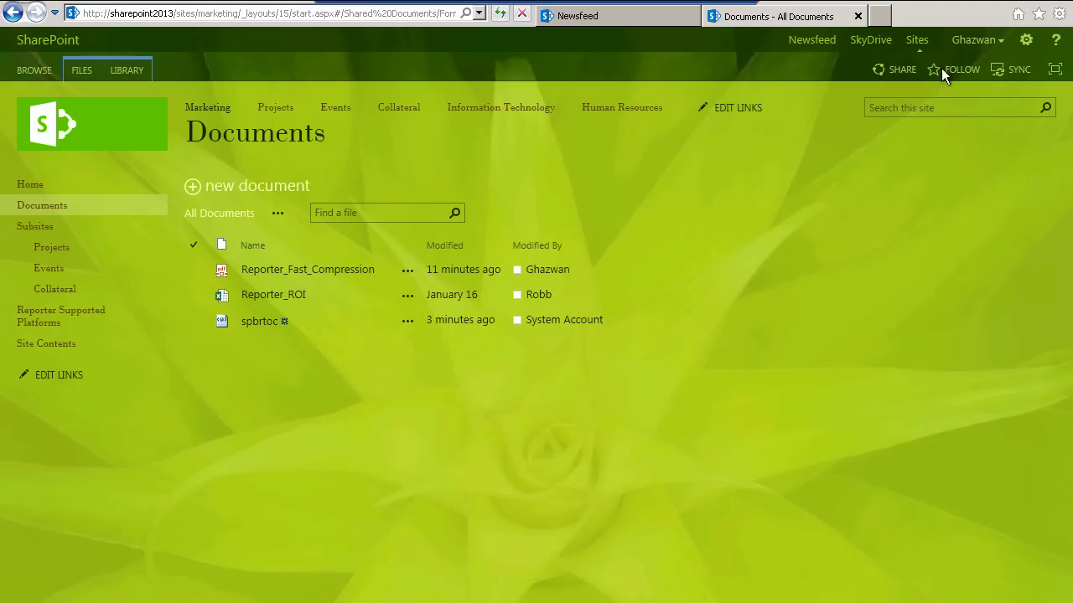
Check the account menu, then show the Newsfeed following 3 people, 2 documents, 34 sites, 3 tags.
click(984, 44)
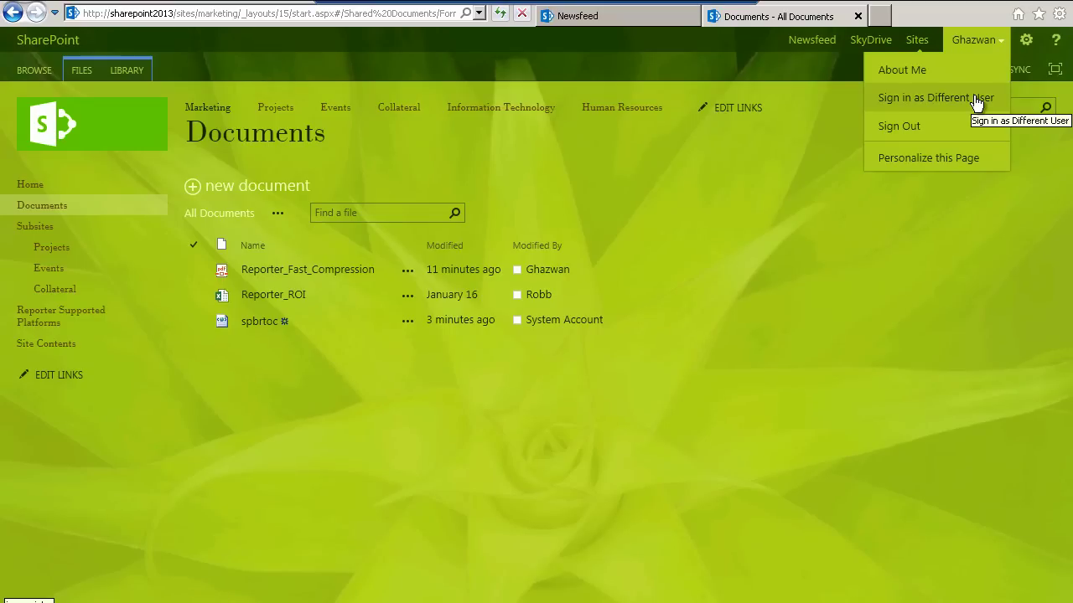
click(408, 471)
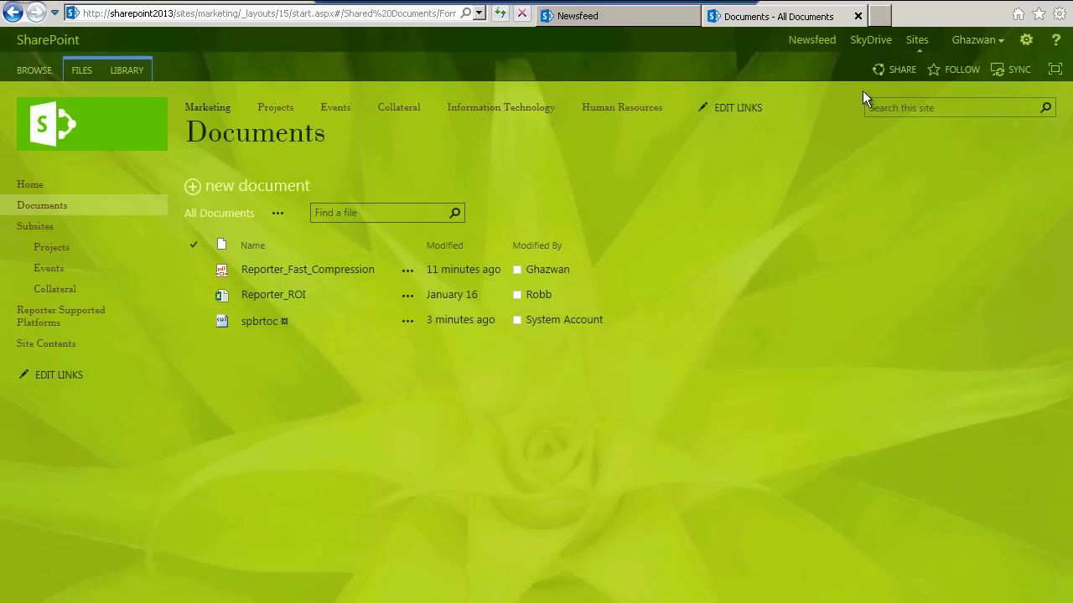
click(825, 42)
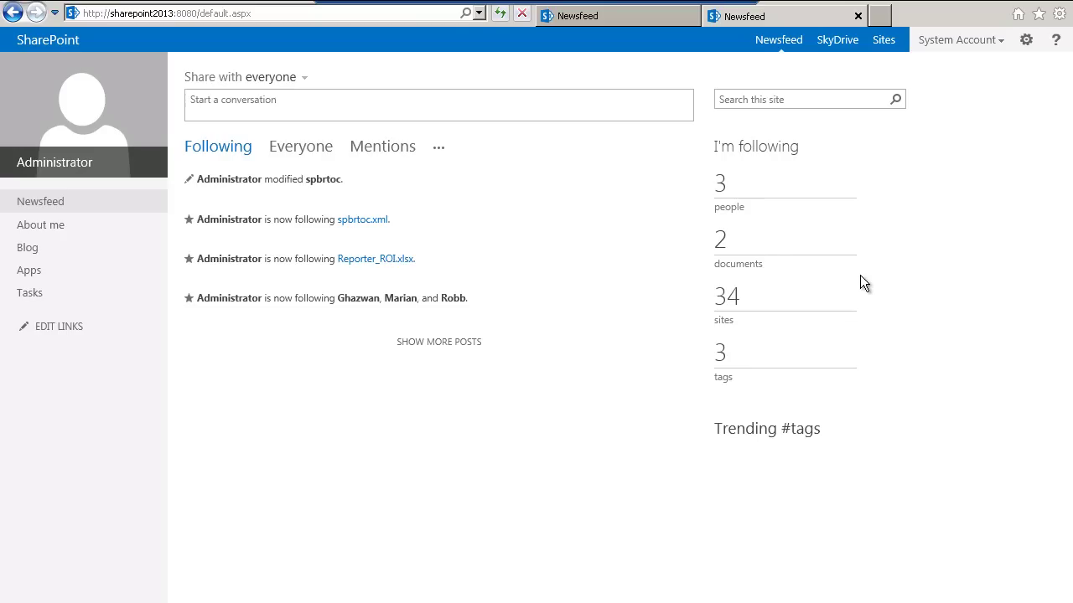